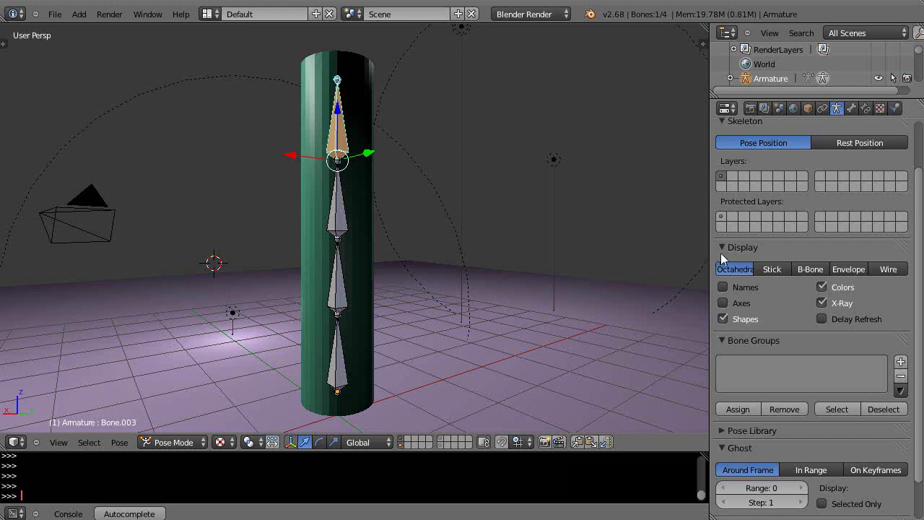
# Try moving the top bone of the armature in Pose Mode.
pyautogui.moveTo(461, 221); pyautogui.dragTo(464, 223, button='middle')
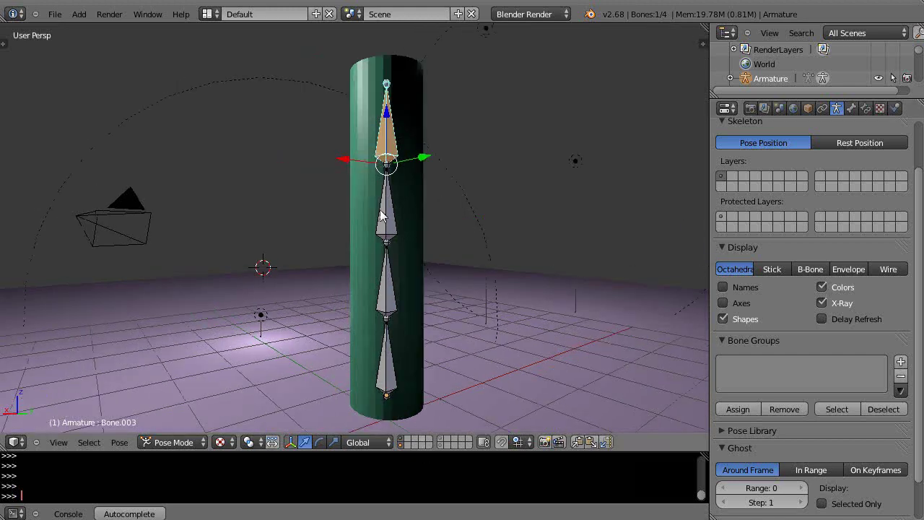
pyautogui.rightClick(409, 84)
pyautogui.rightClick(392, 134)
pyautogui.press('r')
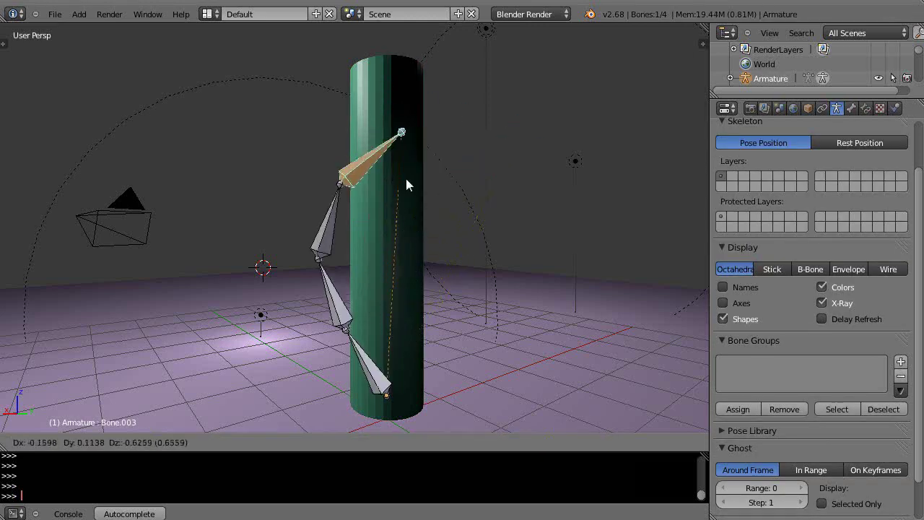
pyautogui.rightClick(405, 176)
# Select the cylinder with the armature and parent it using Armature Deform With Automatic Weights.
pyautogui.rightClick(421, 125)
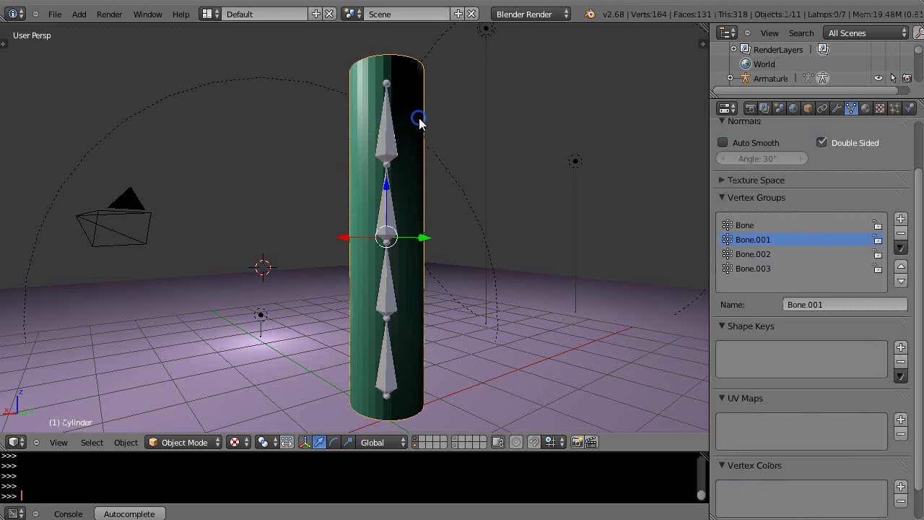
pyautogui.rightClick(390, 148)
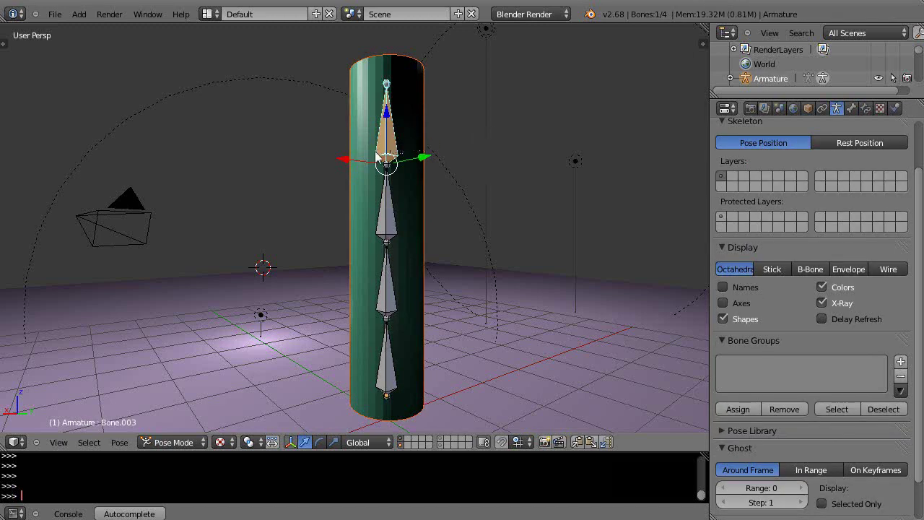
pyautogui.hotkey('ctrl', 'p')
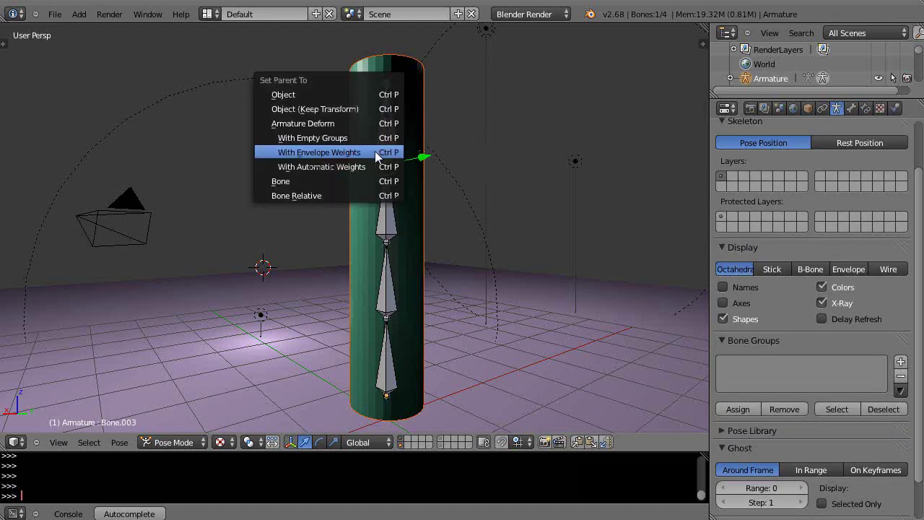
pyautogui.click(322, 167)
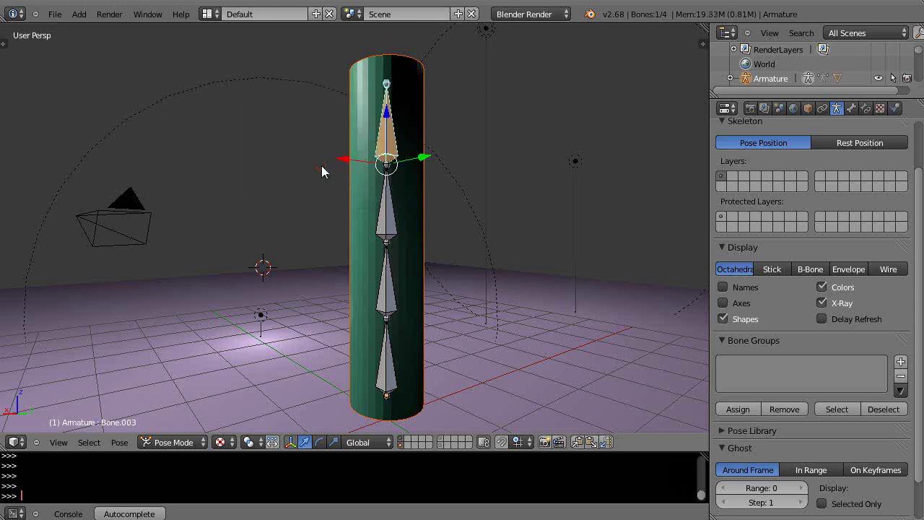
# Select the cylinder alone and switch it to Weight Paint mode.
pyautogui.rightClick(358, 106)
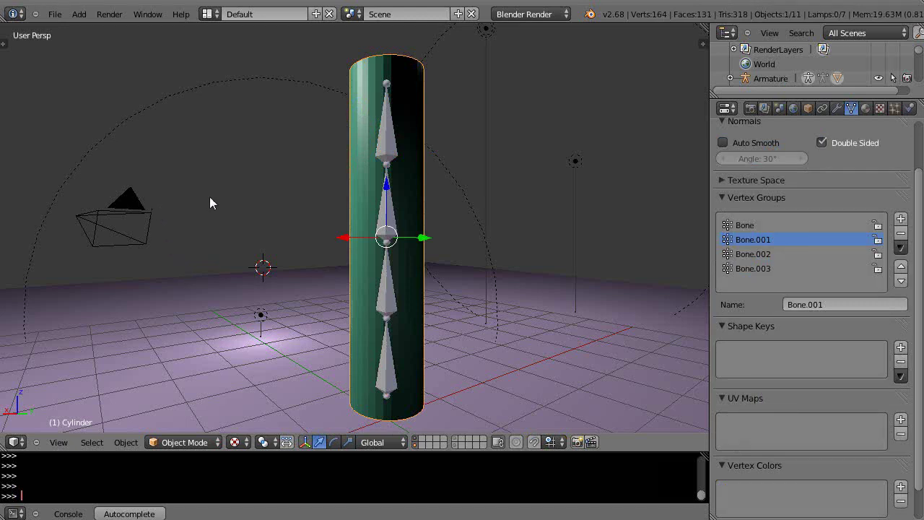
pyautogui.hotkey('ctrl', 'Tab')
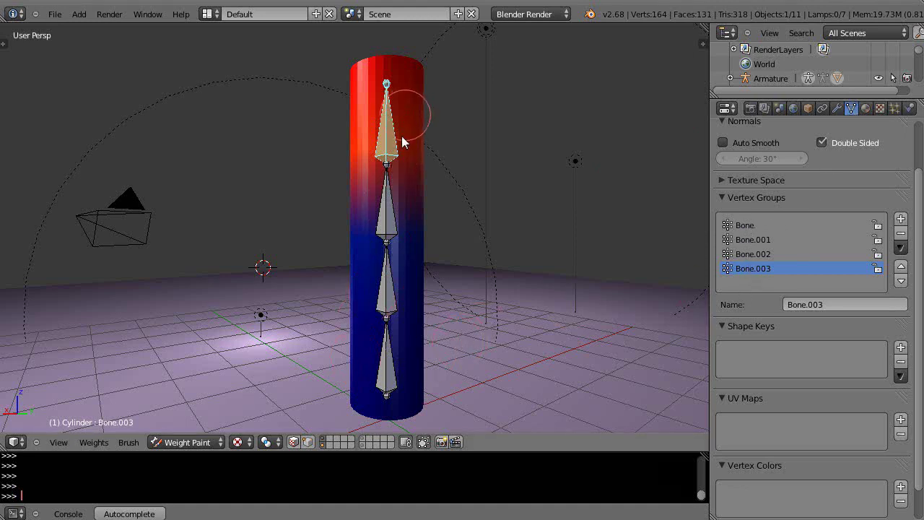
# Examine the weight distribution of the cylinder's vertex groups Bone, Bone.001, Bone.002 and Bone.003.
pyautogui.click(747, 226)
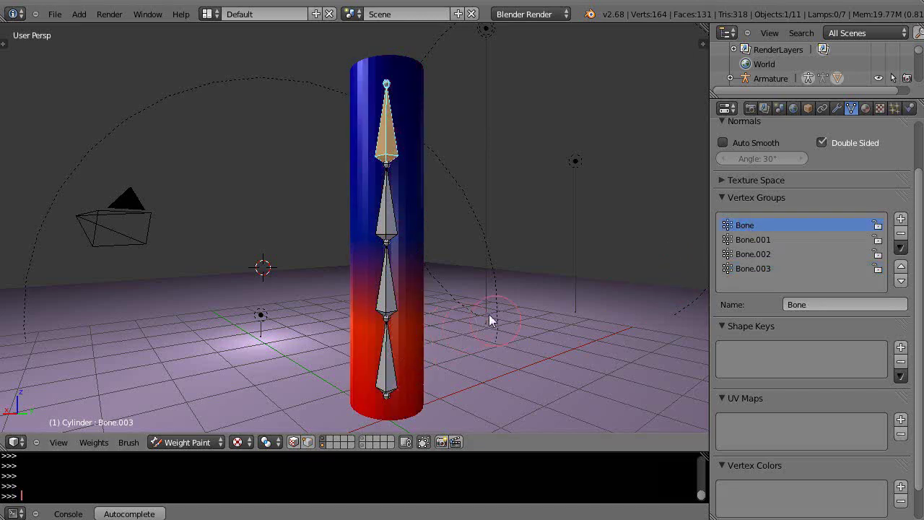
pyautogui.click(757, 241)
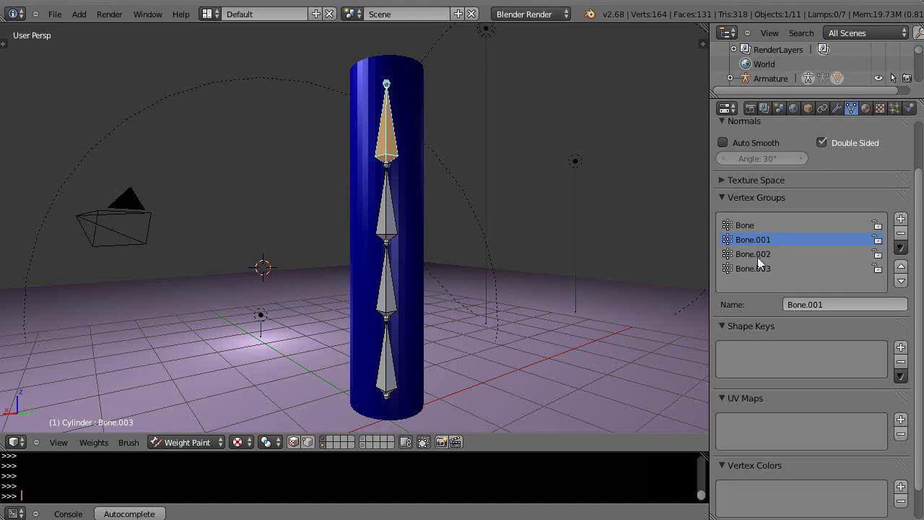
pyautogui.click(758, 256)
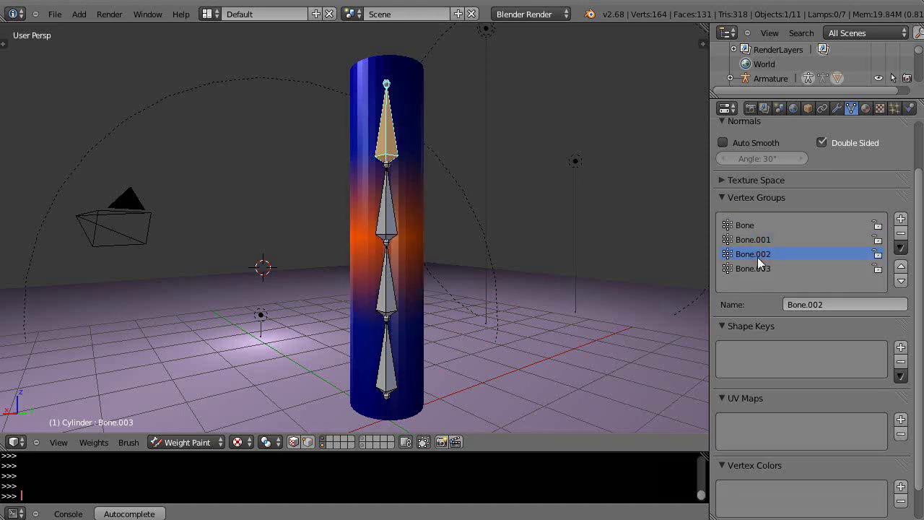
pyautogui.click(758, 268)
pyautogui.click(754, 225)
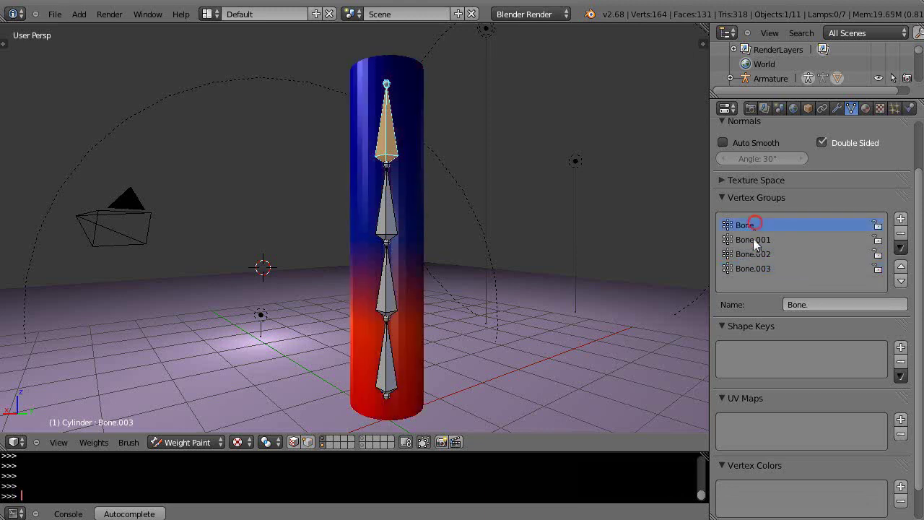
pyautogui.click(754, 240)
pyautogui.click(754, 254)
pyautogui.click(754, 268)
pyautogui.click(753, 254)
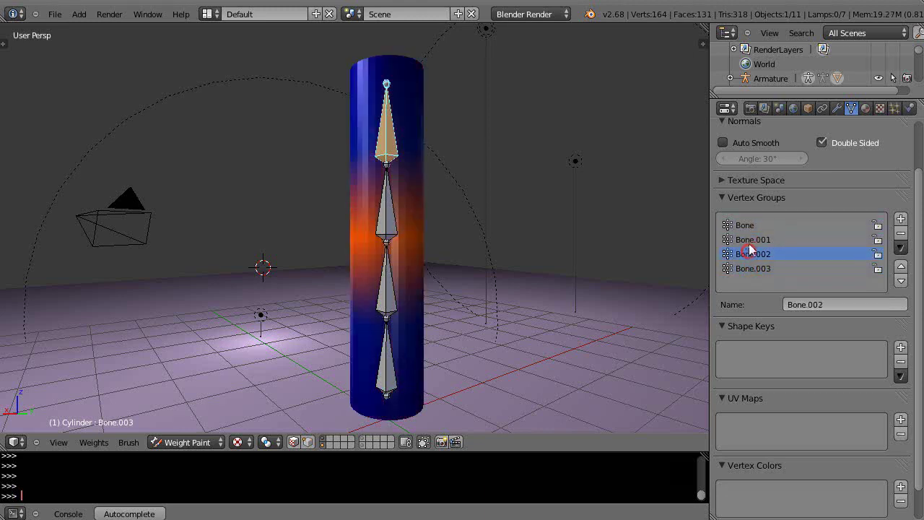
pyautogui.click(751, 240)
pyautogui.click(747, 225)
pyautogui.click(751, 239)
pyautogui.click(751, 254)
pyautogui.click(751, 268)
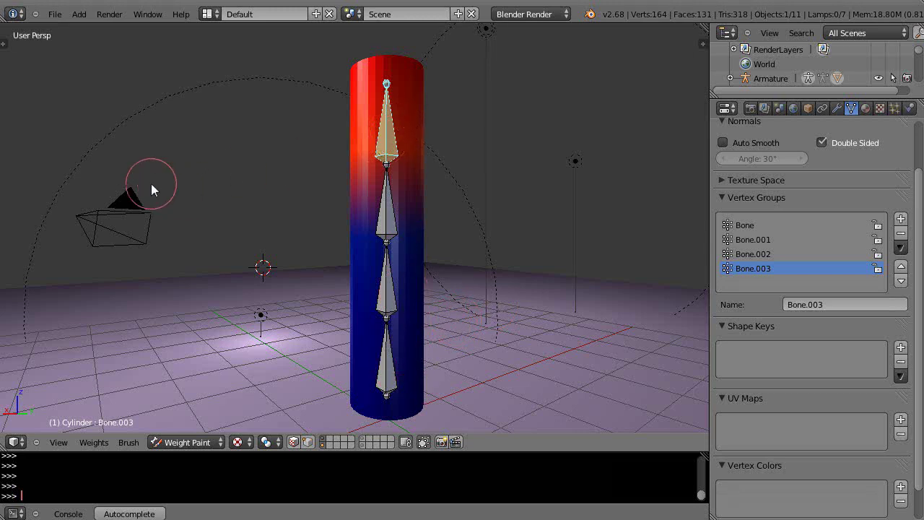
# Set the brush blend to Subtract and paint away the Bone.003 weights all around the cylinder's upper part.
pyautogui.press('t')
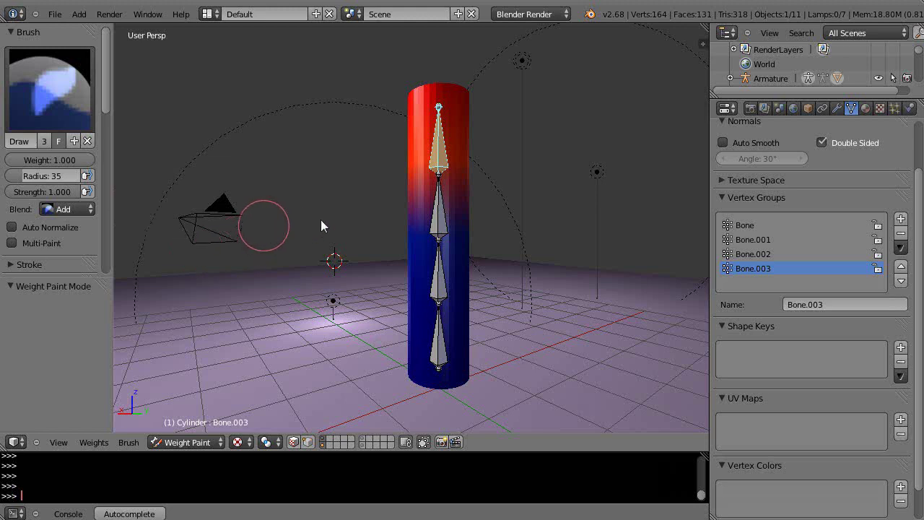
pyautogui.click(88, 209)
pyautogui.click(89, 159)
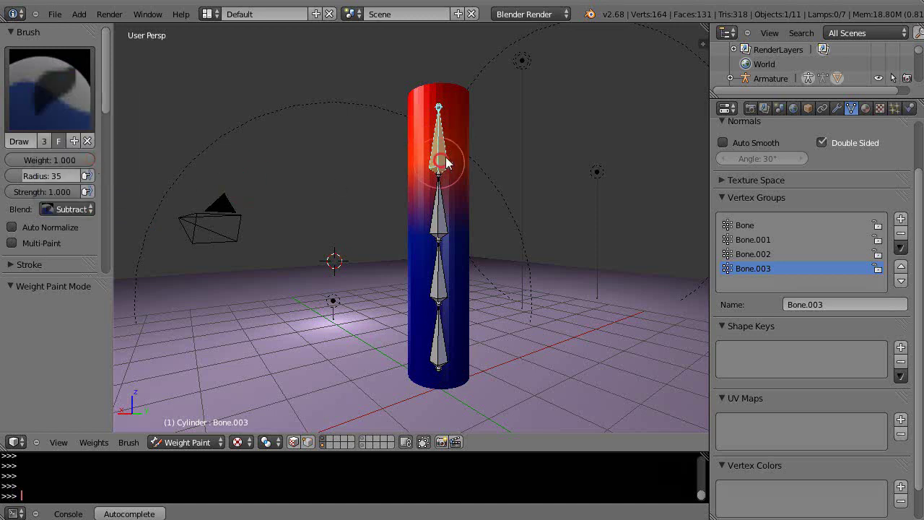
pyautogui.moveTo(447, 163)
pyautogui.mouseDown()
pyautogui.moveTo(371, 128)
pyautogui.moveTo(499, 96)
pyautogui.moveTo(444, 152)
pyautogui.moveTo(413, 161)
pyautogui.mouseUp()
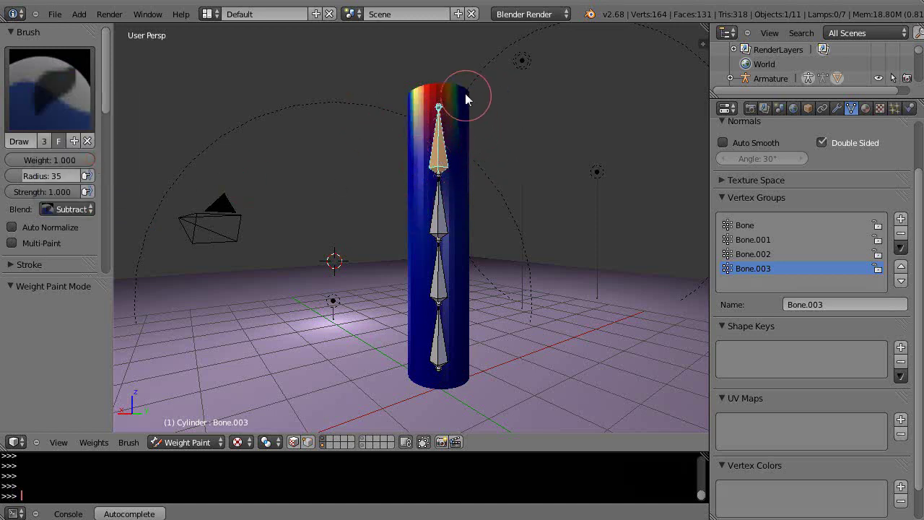
pyautogui.moveTo(617, 265); pyautogui.dragTo(363, 287, button='middle')
pyautogui.moveTo(303, 89); pyautogui.dragTo(445, 94)
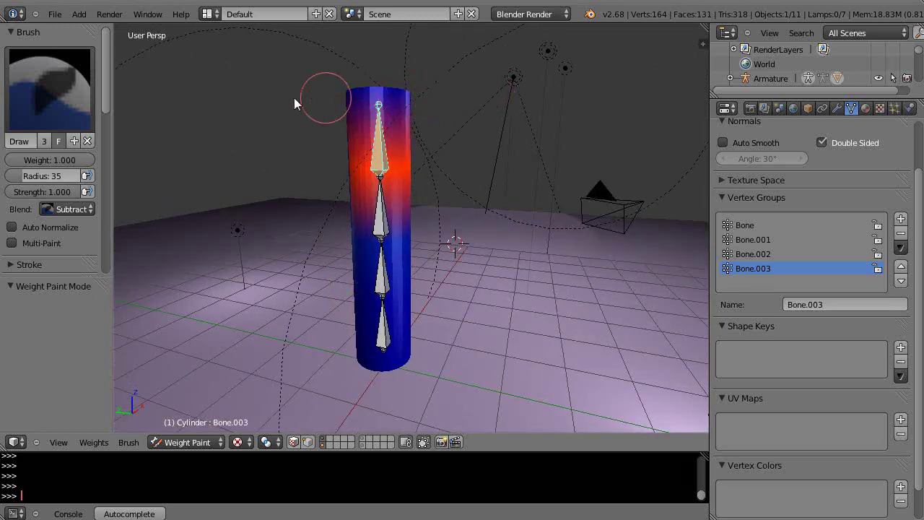
pyautogui.moveTo(294, 103); pyautogui.dragTo(390, 177)
pyautogui.moveTo(272, 227)
pyautogui.mouseDown(button='middle')
pyautogui.moveTo(450, 255)
pyautogui.moveTo(491, 238)
pyautogui.moveTo(491, 260)
pyautogui.moveTo(213, 271)
pyautogui.moveTo(153, 258)
pyautogui.moveTo(330, 279)
pyautogui.moveTo(382, 268)
pyautogui.mouseUp(button='middle')
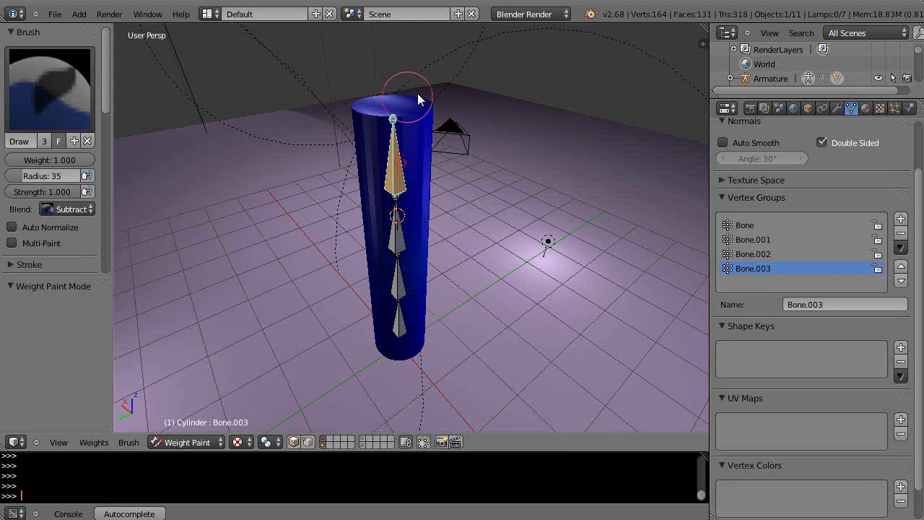
# Set the brush blend to Add and paint the Bone.003 weights onto the cylinder's upper part.
pyautogui.moveTo(454, 183); pyautogui.dragTo(502, 181, button='middle')
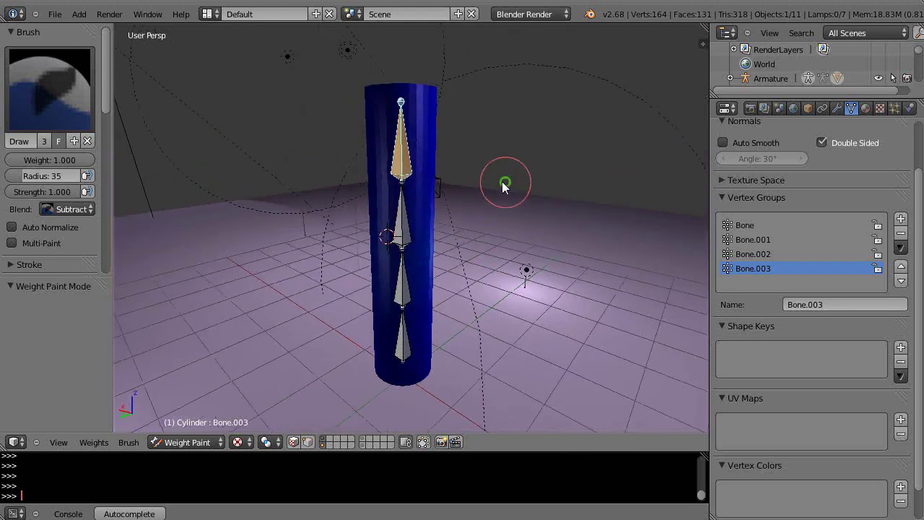
pyautogui.click(67, 209)
pyautogui.click(62, 178)
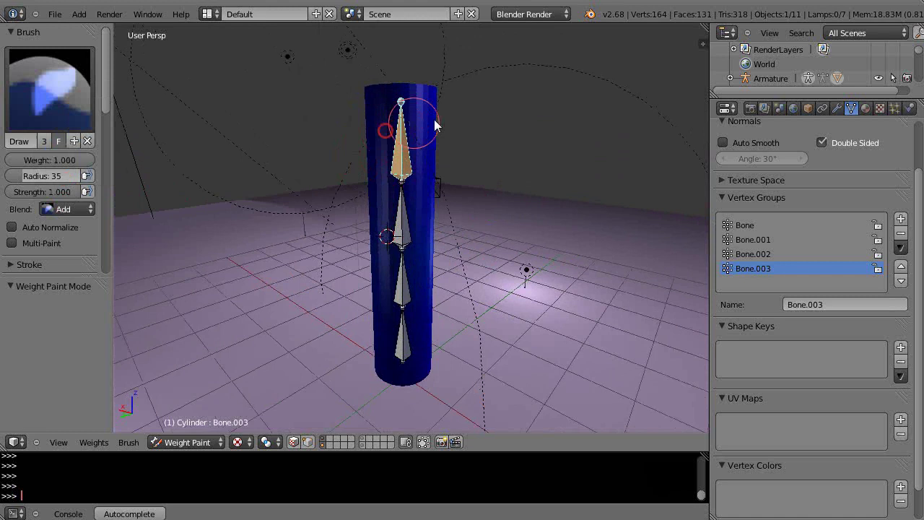
pyautogui.moveTo(434, 120); pyautogui.dragTo(360, 89)
pyautogui.moveTo(350, 186); pyautogui.dragTo(483, 173)
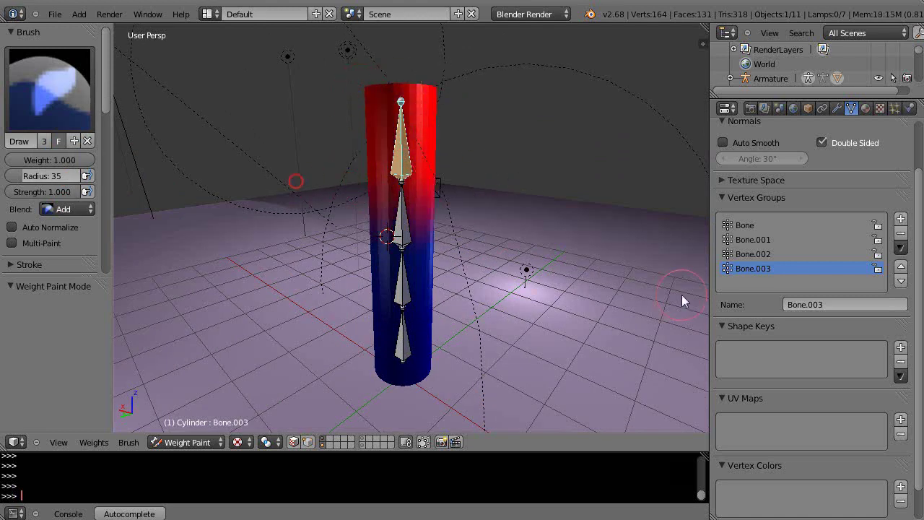
# Examine the painted weights from other sides and compare them across the cylinder's vertex groups.
pyautogui.moveTo(681, 302)
pyautogui.mouseDown(button='middle')
pyautogui.moveTo(490, 321)
pyautogui.moveTo(221, 302)
pyautogui.moveTo(456, 296)
pyautogui.moveTo(442, 328)
pyautogui.mouseUp(button='middle')
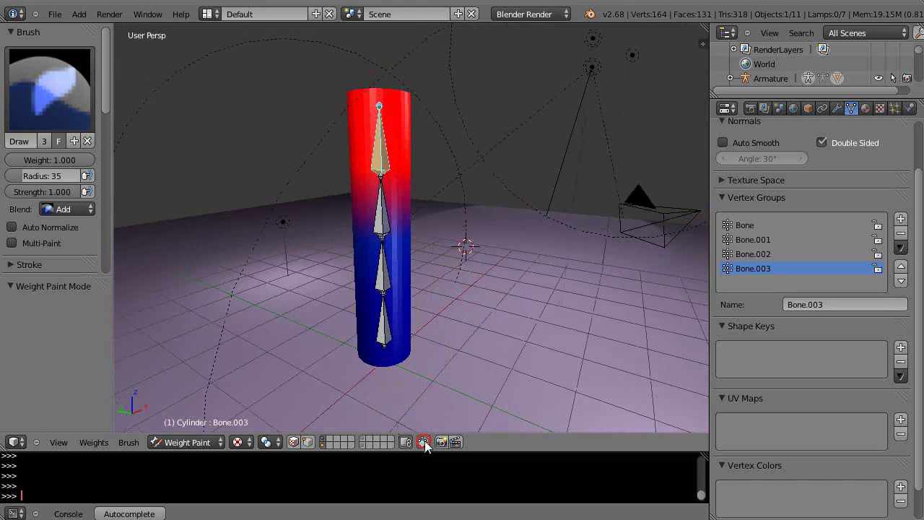
pyautogui.moveTo(347, 267); pyautogui.dragTo(426, 269, button='middle')
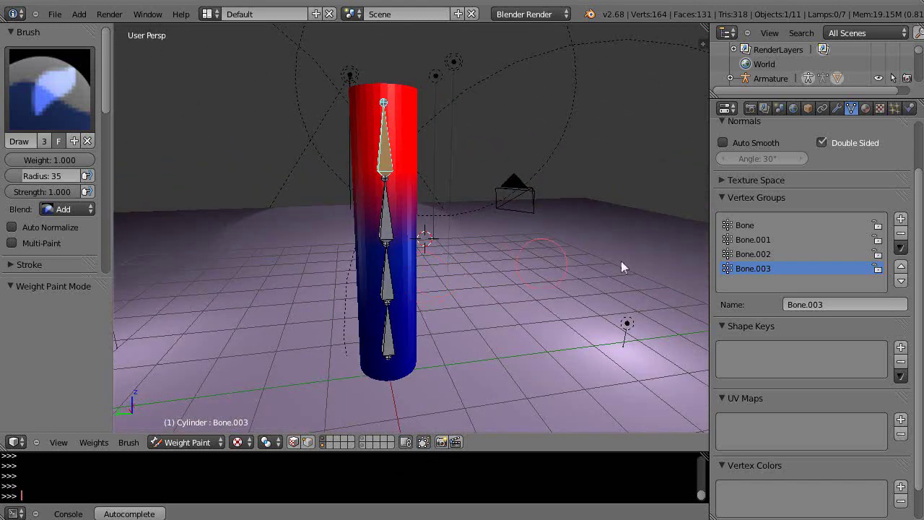
pyautogui.click(751, 255)
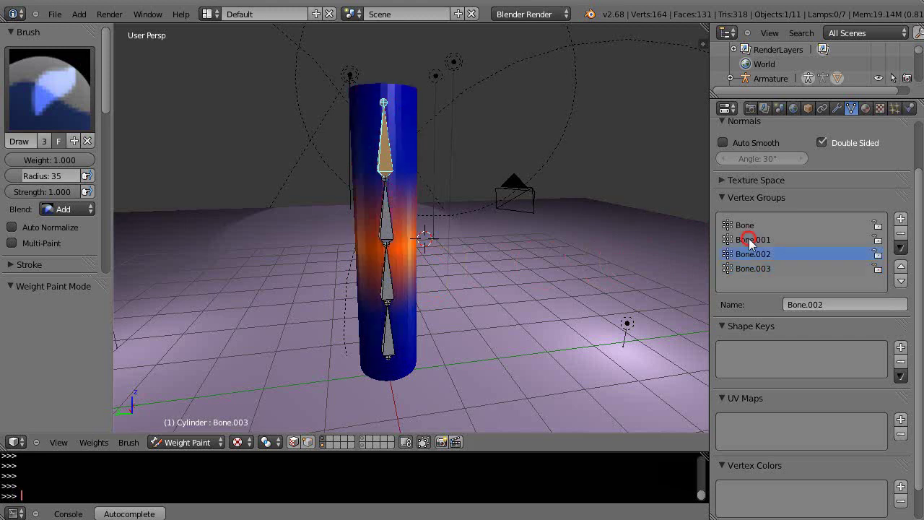
pyautogui.click(749, 239)
pyautogui.click(744, 225)
pyautogui.click(750, 268)
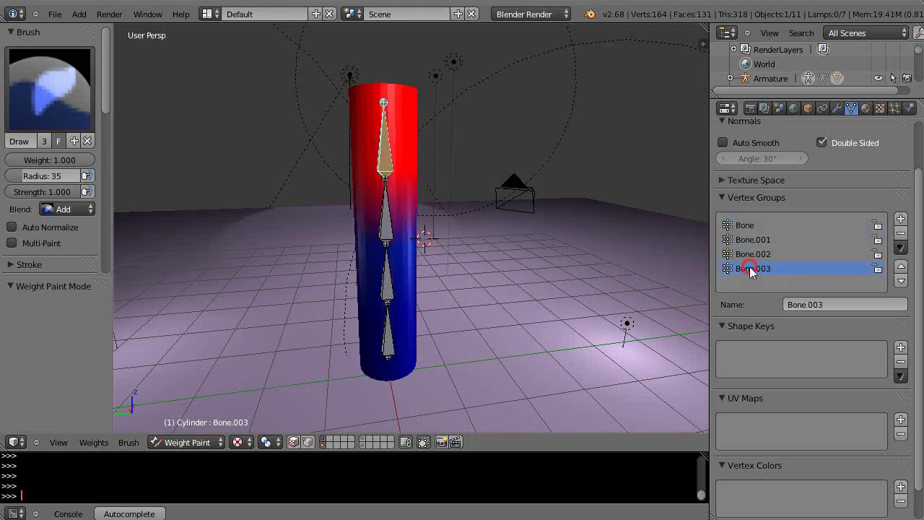
pyautogui.click(749, 239)
pyautogui.click(744, 224)
pyautogui.moveTo(597, 298); pyautogui.dragTo(570, 302, button='middle')
pyautogui.moveTo(515, 271); pyautogui.dragTo(517, 268, button='middle')
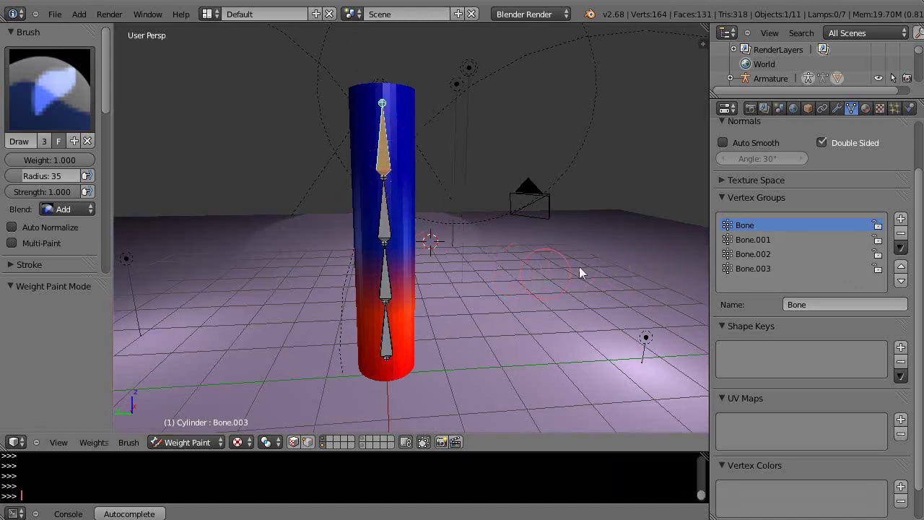
# Delete the vertex groups Bone.003 and Bone.002 from the cylinder.
pyautogui.click(767, 268)
pyautogui.click(900, 233)
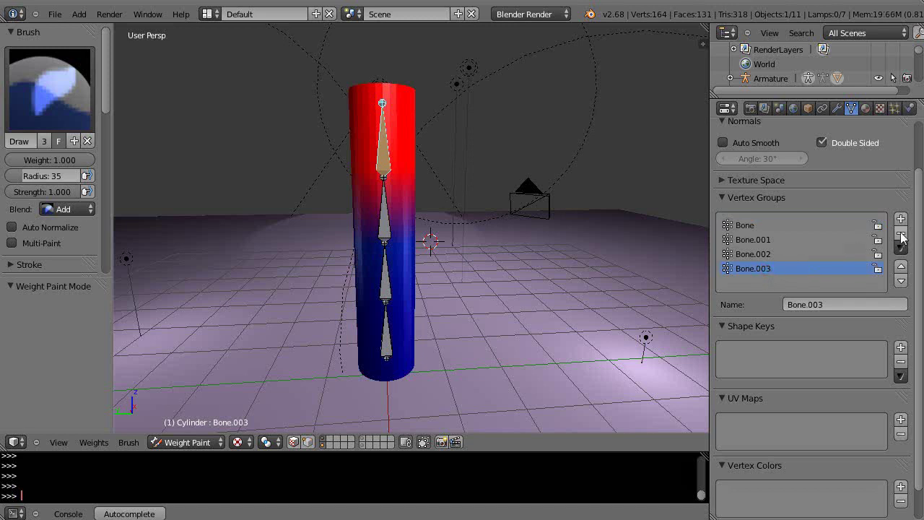
pyautogui.click(901, 233)
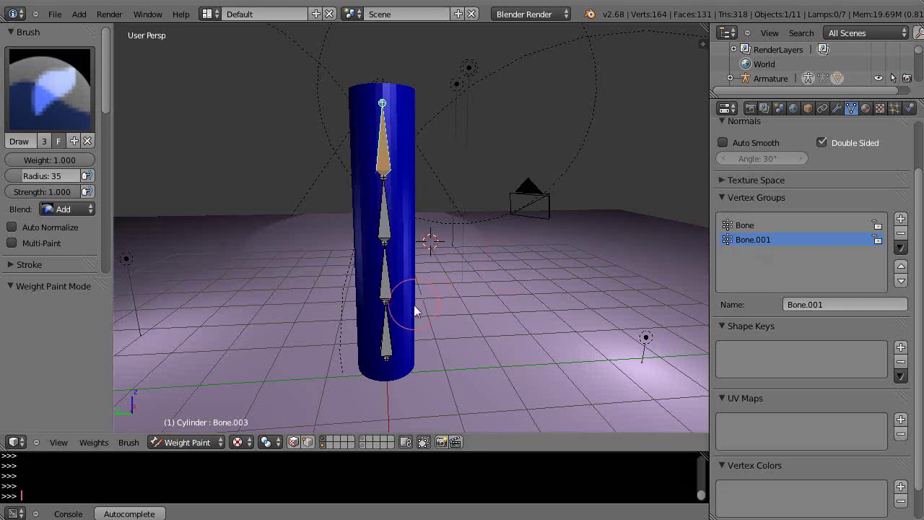
# Select the bones one by one from bottom to top to check which still have weights on the cylinder.
pyautogui.rightClick(388, 356)
pyautogui.rightClick(388, 287)
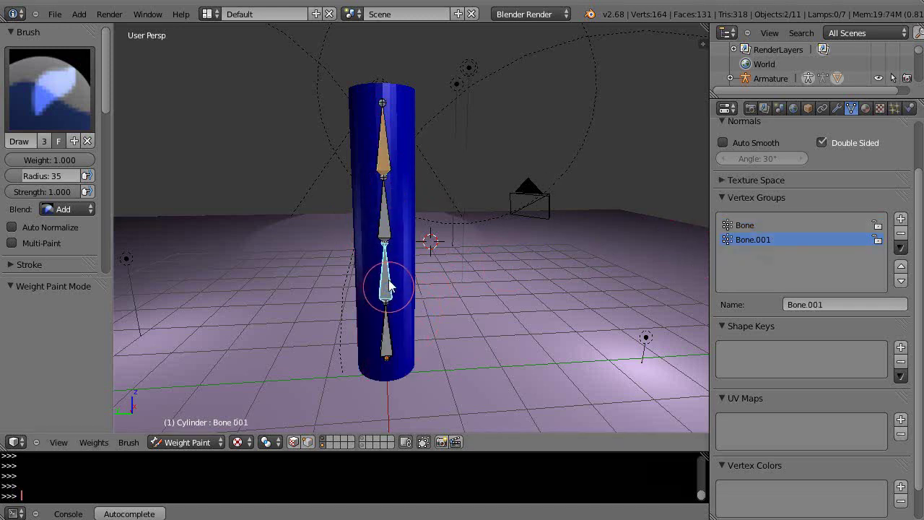
pyautogui.rightClick(385, 229)
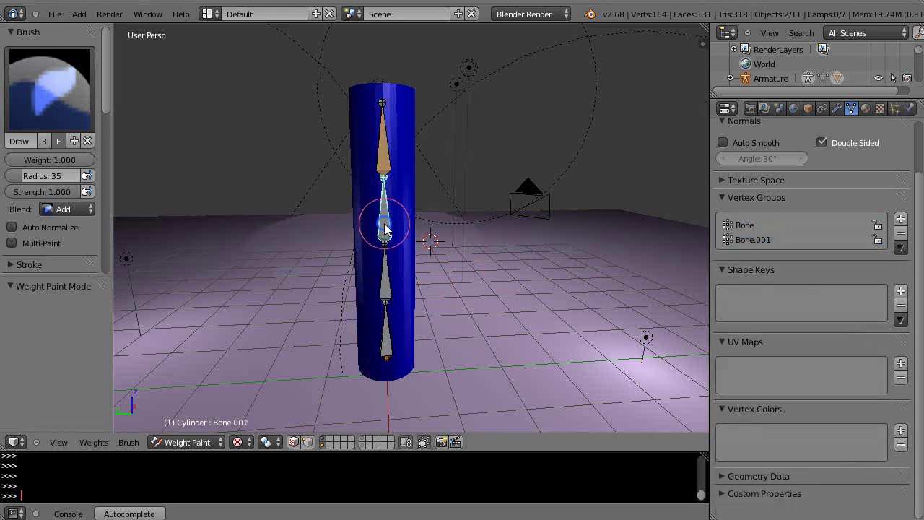
pyautogui.rightClick(383, 157)
pyautogui.moveTo(490, 272)
pyautogui.mouseDown(button='middle')
pyautogui.moveTo(462, 282)
pyautogui.moveTo(489, 281)
pyautogui.mouseUp(button='middle')
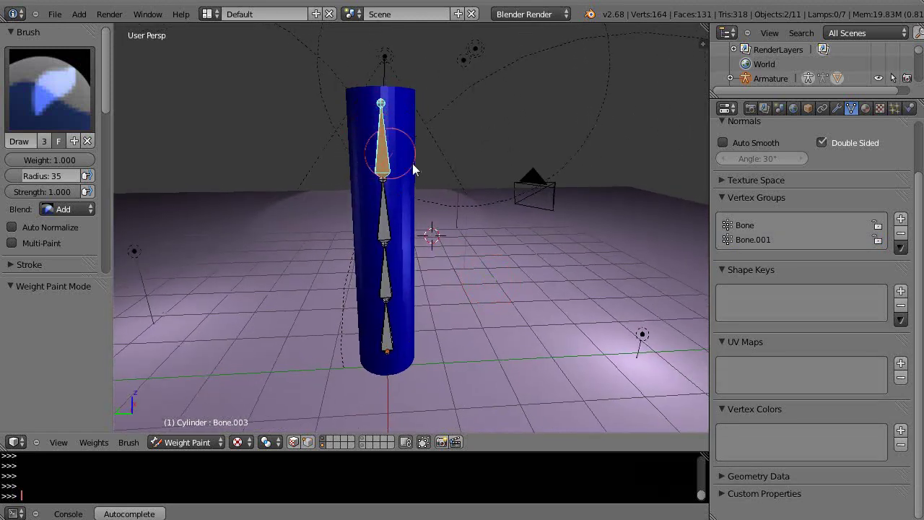
pyautogui.moveTo(471, 190)
pyautogui.mouseDown(button='middle')
pyautogui.moveTo(507, 222)
pyautogui.moveTo(491, 202)
pyautogui.mouseUp(button='middle')
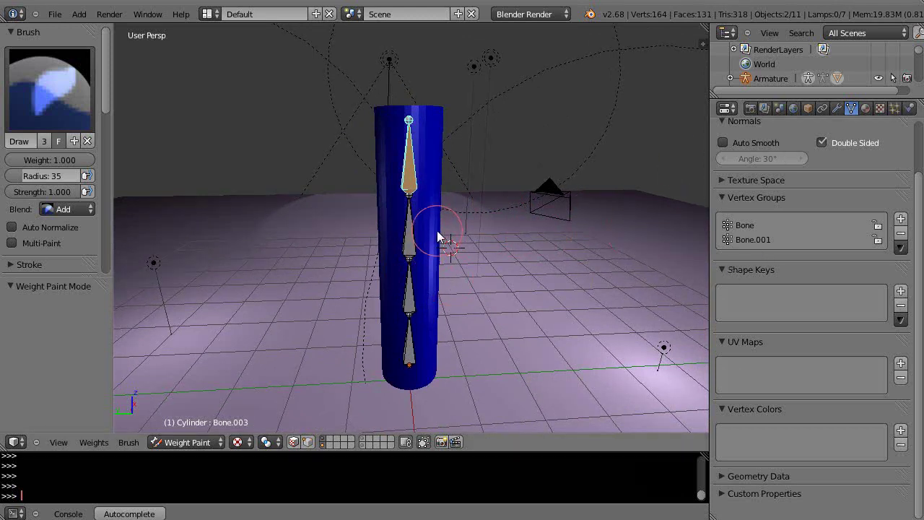
# Leave Weight Paint mode and open the cylinder's mesh in Edit Mode.
pyautogui.hotkey('ctrl', 'Tab')
pyautogui.hotkey('ctrl', 'Tab')
pyautogui.hotkey('ctrl', 'Tab')
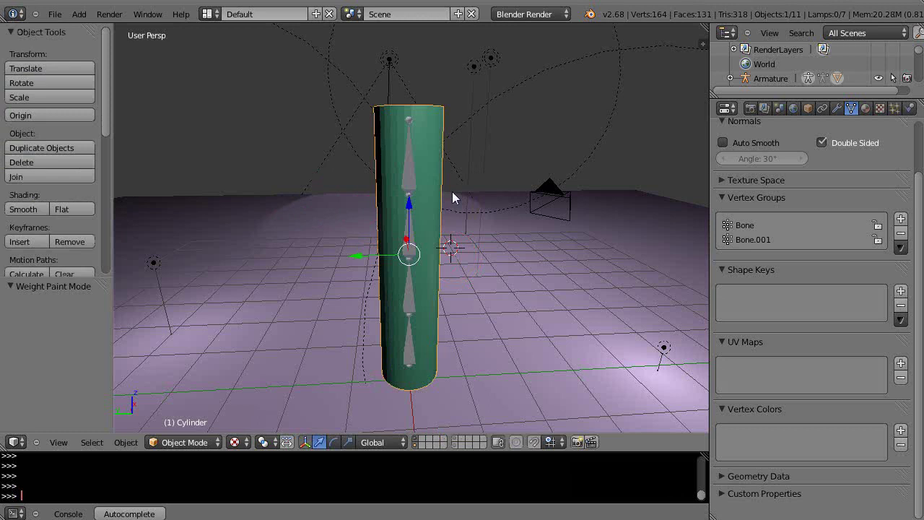
pyautogui.press('Tab')
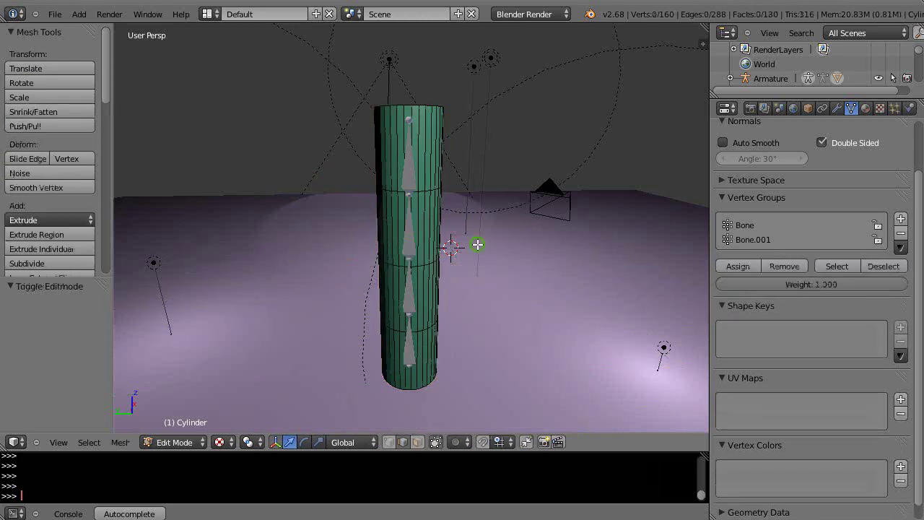
# Box-select the cylinder's top ring of vertices and add a vertex group named Bone.003.
pyautogui.moveTo(478, 244); pyautogui.dragTo(467, 234, button='middle')
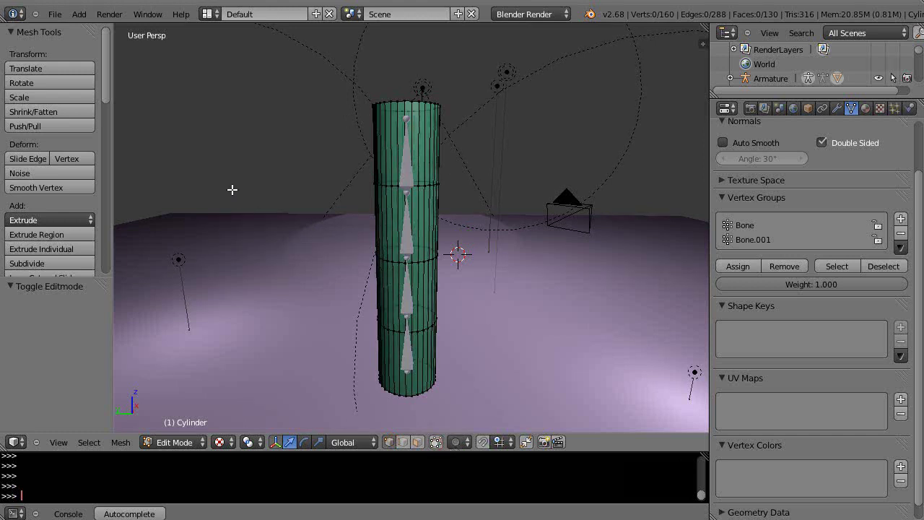
pyautogui.press('b')
pyautogui.moveTo(299, 83); pyautogui.dragTo(487, 142)
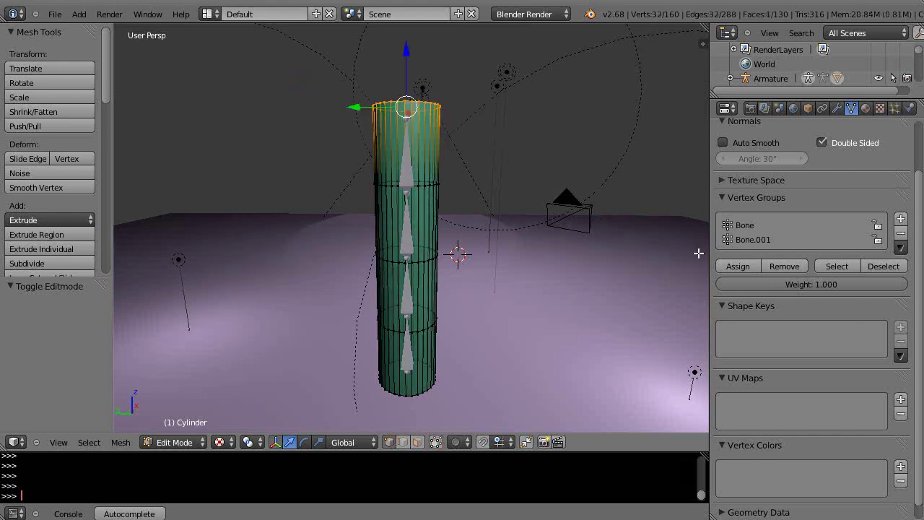
pyautogui.click(901, 219)
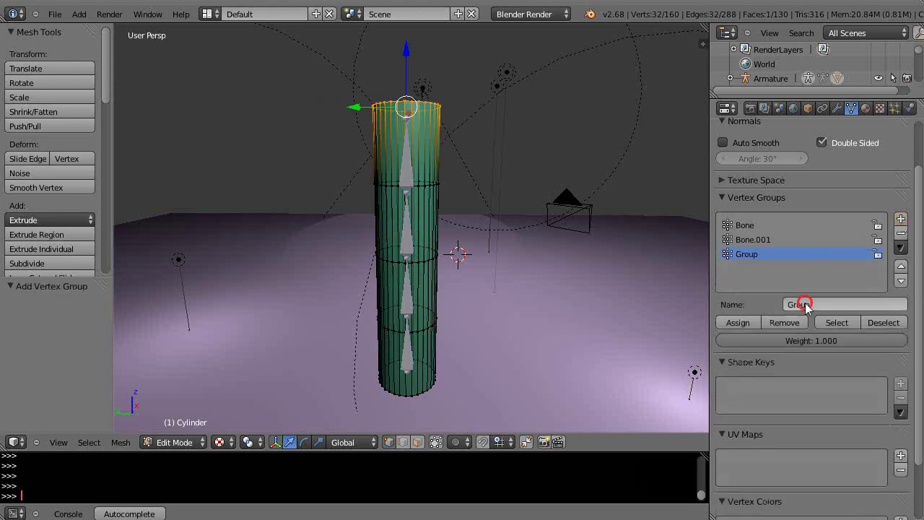
pyautogui.click(889, 306)
pyautogui.write('Bone.003')
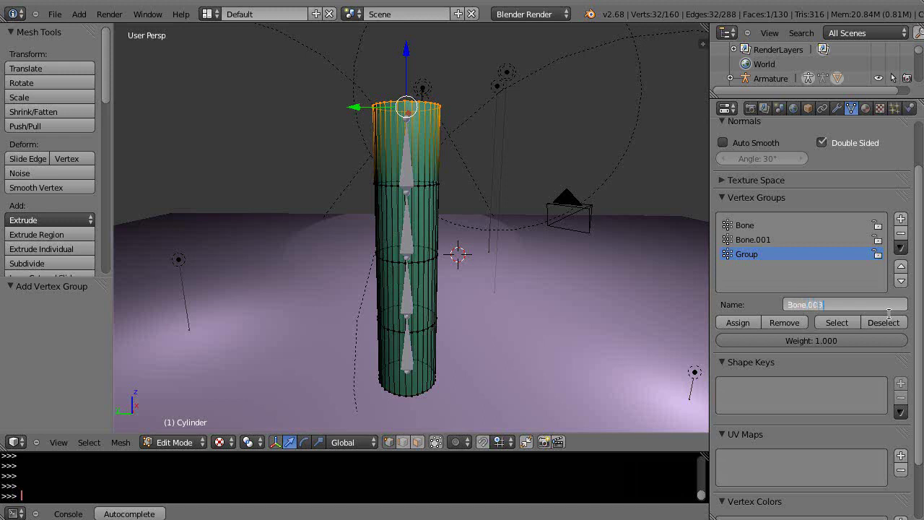
pyautogui.press('Return')
# Assign the selected top vertices to the Bone.003 group with a weight of 0.7.
pyautogui.click(819, 341)
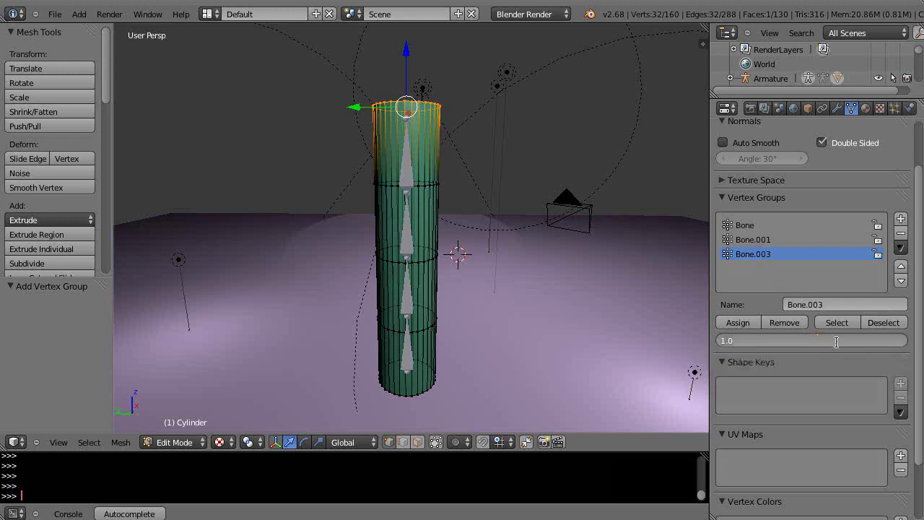
pyautogui.write('0.7')
pyautogui.press('Return')
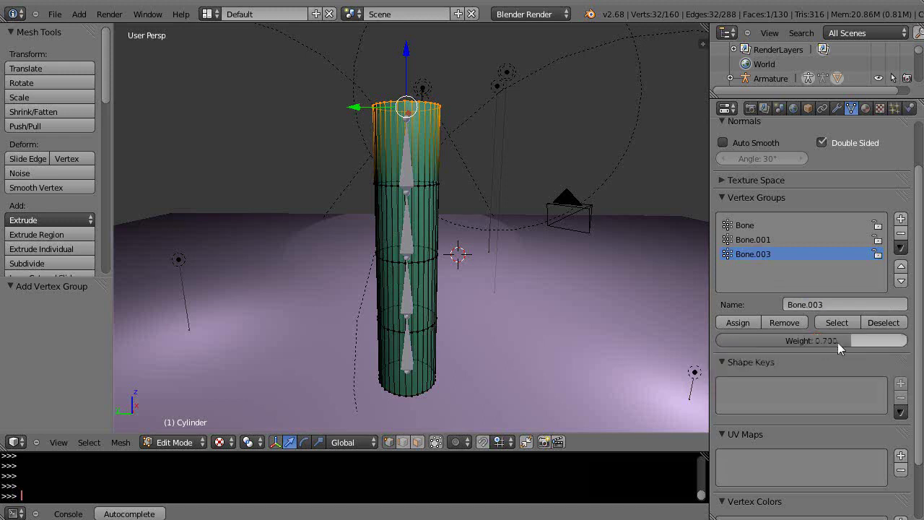
pyautogui.click(738, 323)
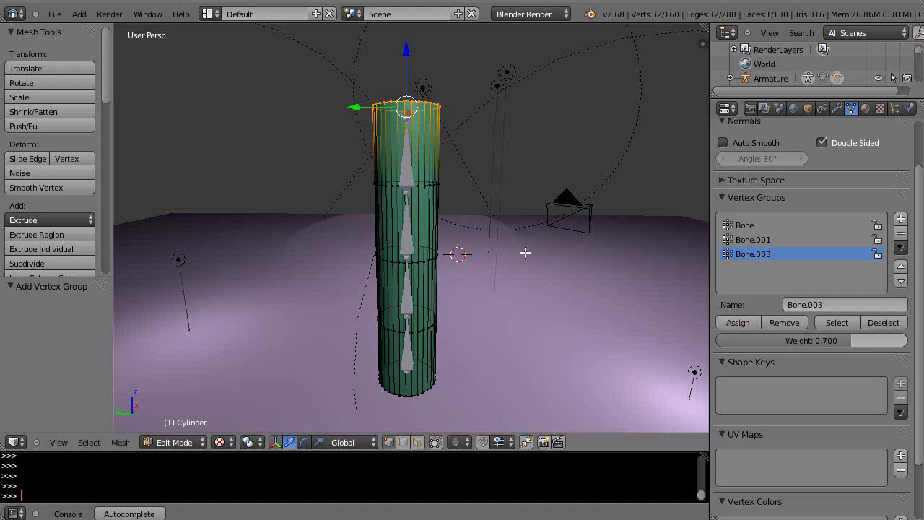
# Return to Weight Paint mode and compare the weights of the vertex groups Bone, Bone.001 and Bone.003.
pyautogui.press('Tab')
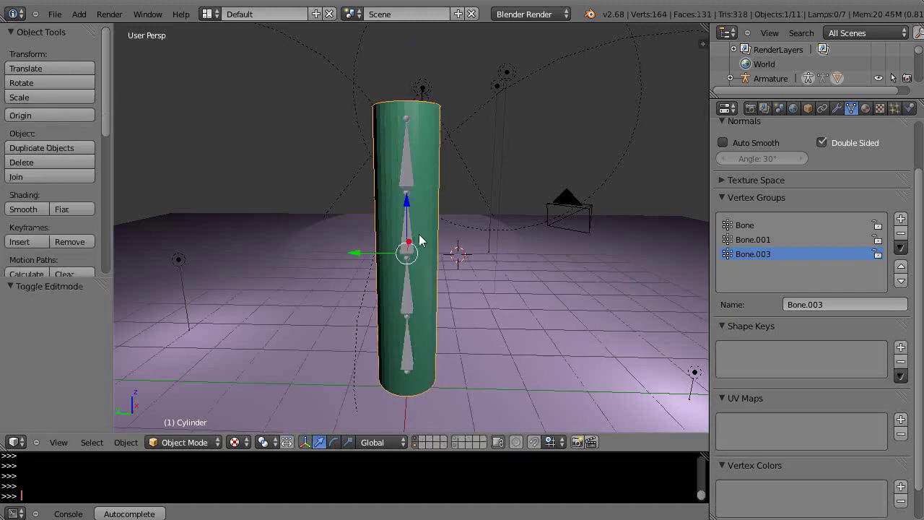
pyautogui.hotkey('ctrl', 'Tab')
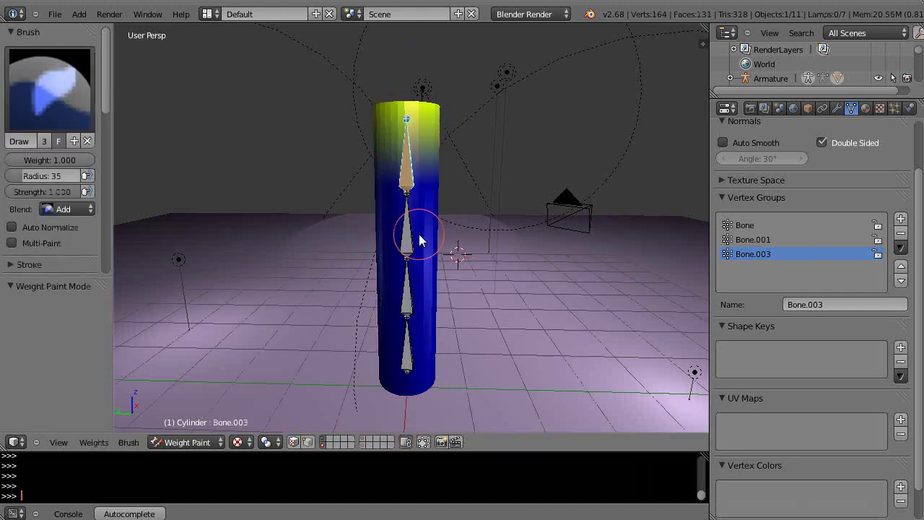
pyautogui.click(747, 240)
pyautogui.click(745, 225)
pyautogui.click(747, 240)
pyautogui.click(748, 254)
pyautogui.click(746, 240)
pyautogui.click(746, 225)
pyautogui.click(748, 255)
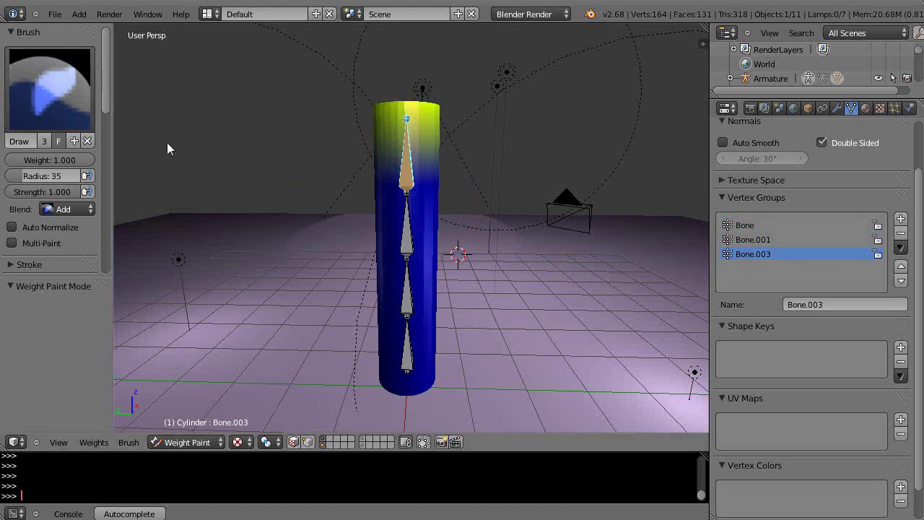
# Select Bone.002 and then Bone.003 to compare their weights on the cylinder, checking the mesh in Edit Mode in between.
pyautogui.rightClick(406, 241)
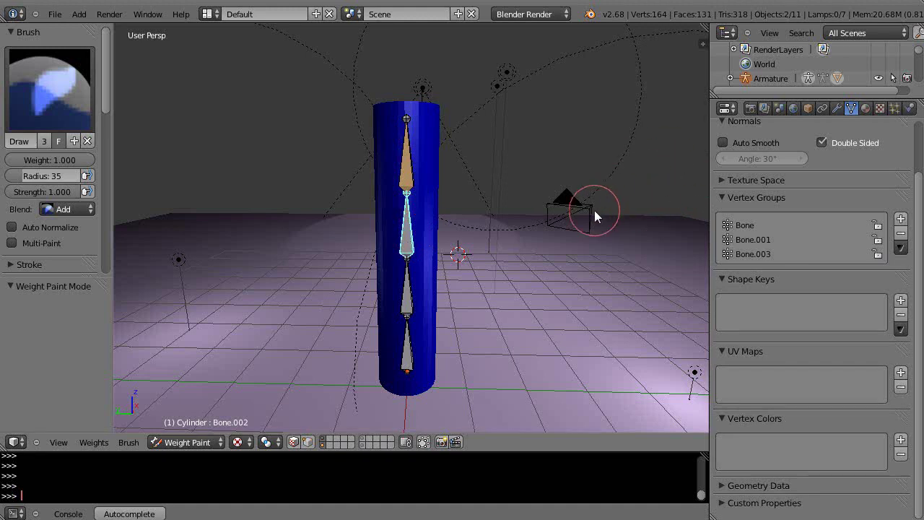
pyautogui.moveTo(595, 210); pyautogui.dragTo(615, 200, button='middle')
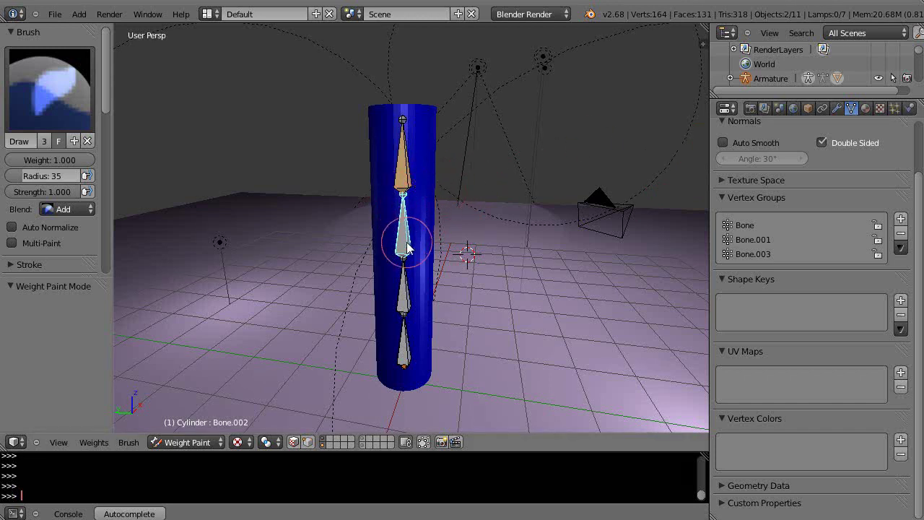
pyautogui.press('Tab')
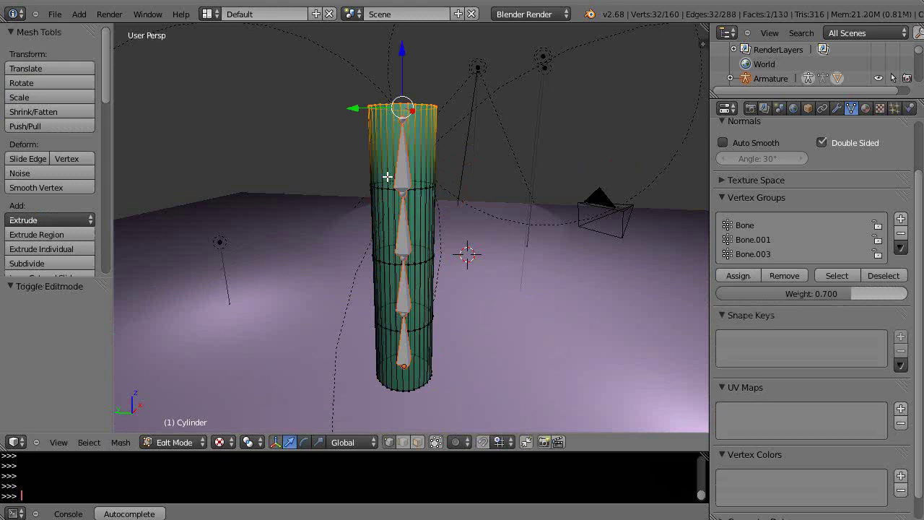
pyautogui.hotkey('ctrl', 'Tab')
pyautogui.press('Tab')
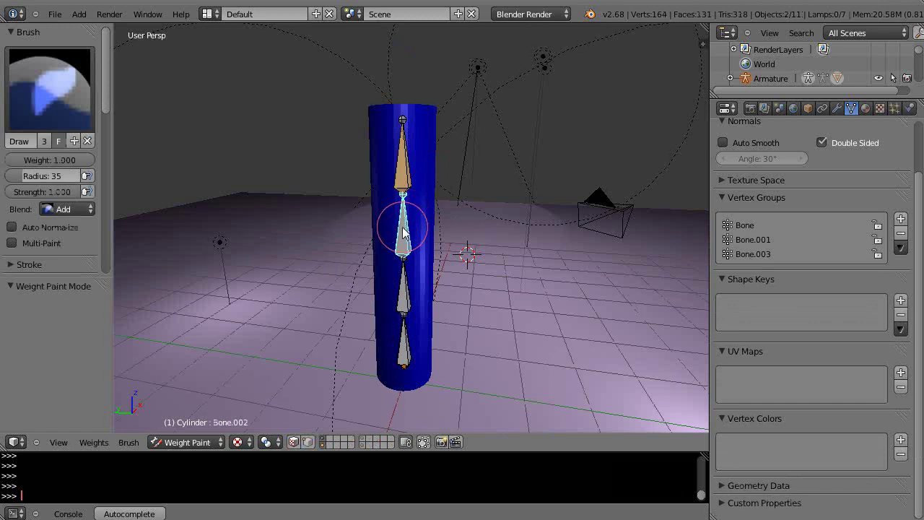
pyautogui.rightClick(402, 176)
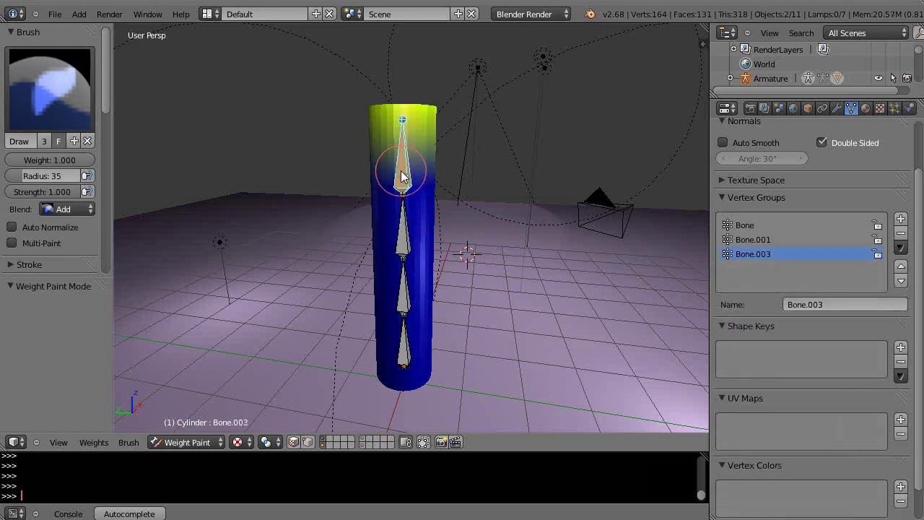
# Leave Weight Paint mode and put the armature in Pose Mode with its top bone selected.
pyautogui.hotkey('ctrl', 'Tab')
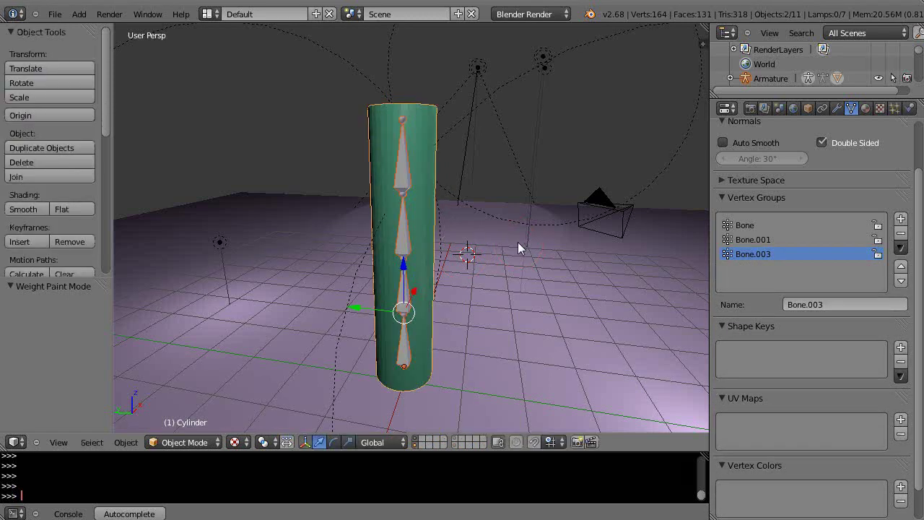
pyautogui.rightClick(408, 293)
pyautogui.hotkey('ctrl', 'Tab')
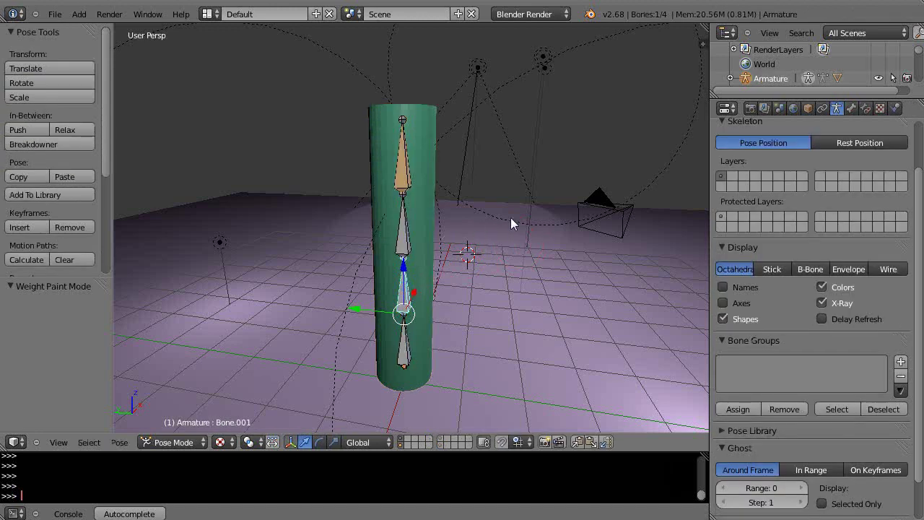
pyautogui.rightClick(393, 173)
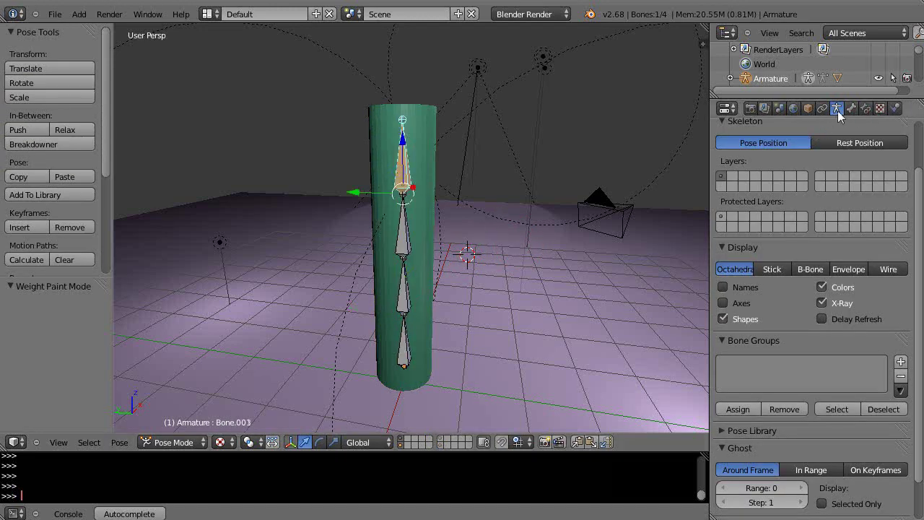
# Display the armature's bones as envelopes and inspect the top bone's area of influence.
pyautogui.scroll(-2, 834, 292)
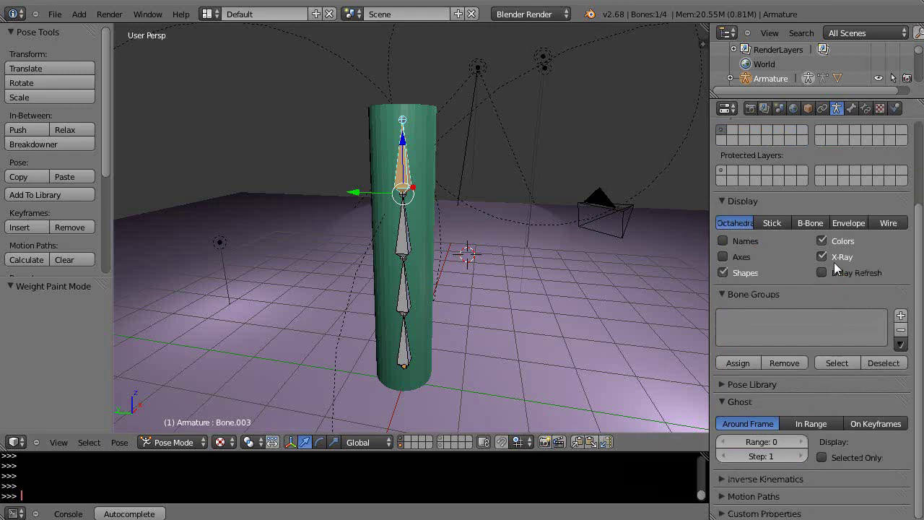
pyautogui.click(846, 224)
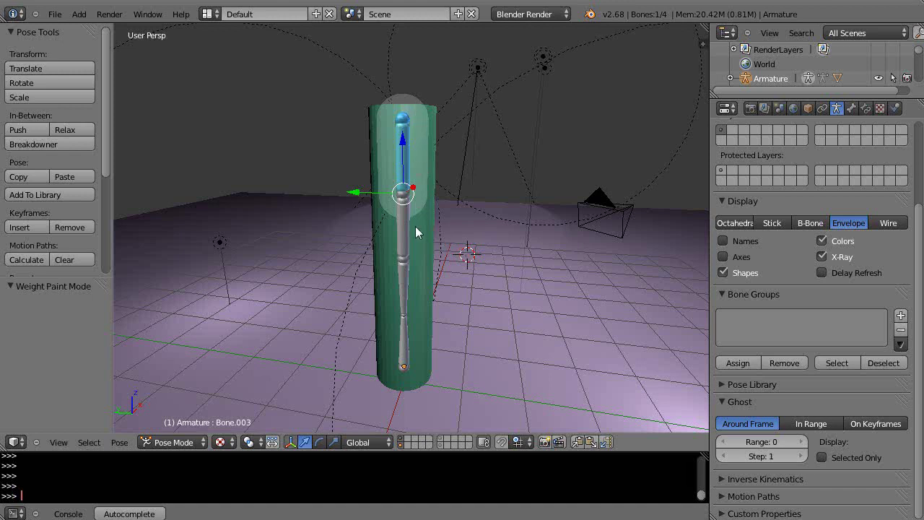
pyautogui.moveTo(432, 319); pyautogui.dragTo(430, 309, button='middle')
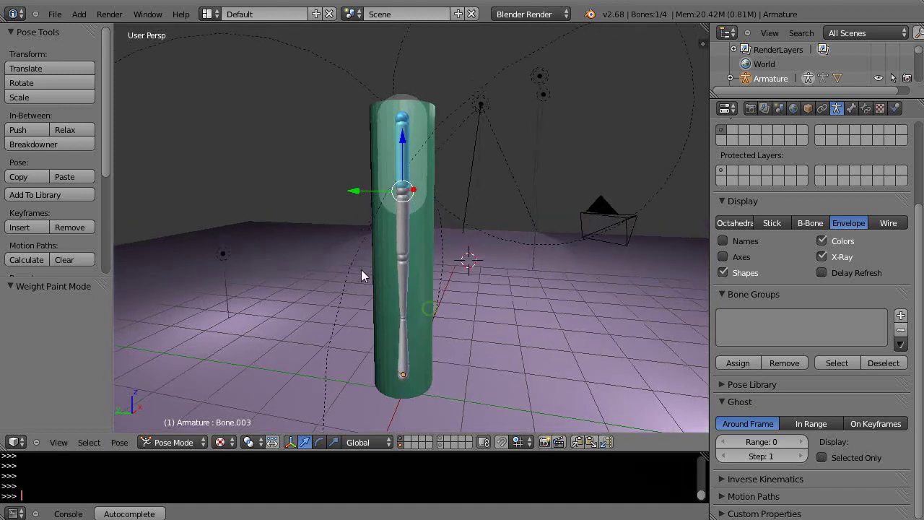
pyautogui.scroll(2, 530, 271)
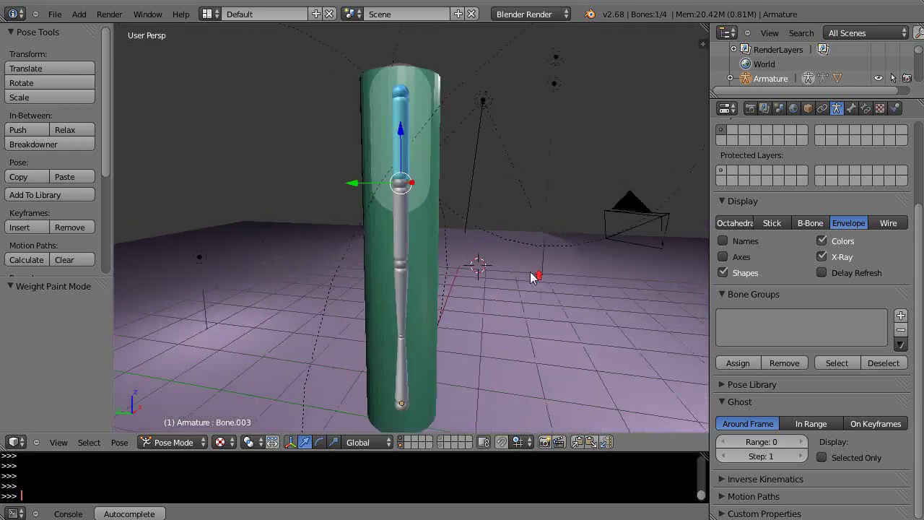
pyautogui.scroll(-2, 535, 266)
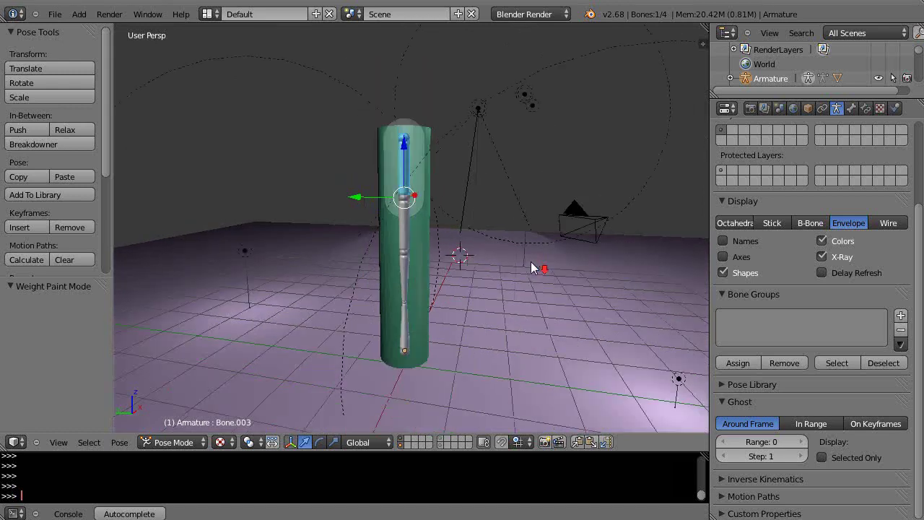
pyautogui.scroll(1, 531, 261)
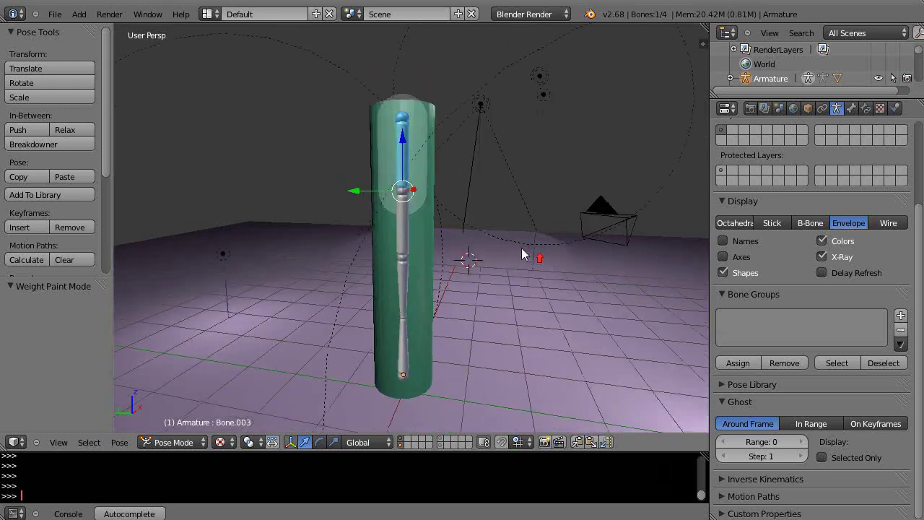
# Reduce the envelope distance of Bone.001, the second bone from the bottom, to about 0.1.
pyautogui.rightClick(405, 294)
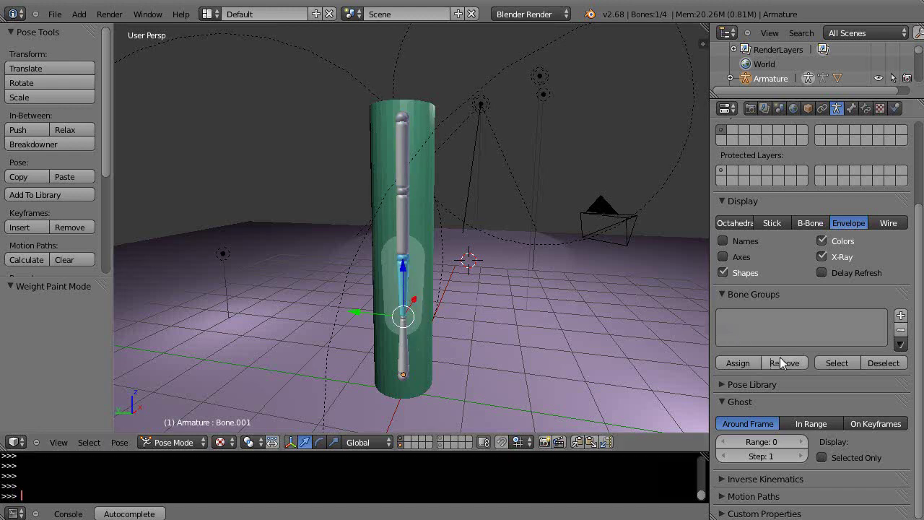
pyautogui.click(851, 107)
pyautogui.scroll(-4, 770, 426)
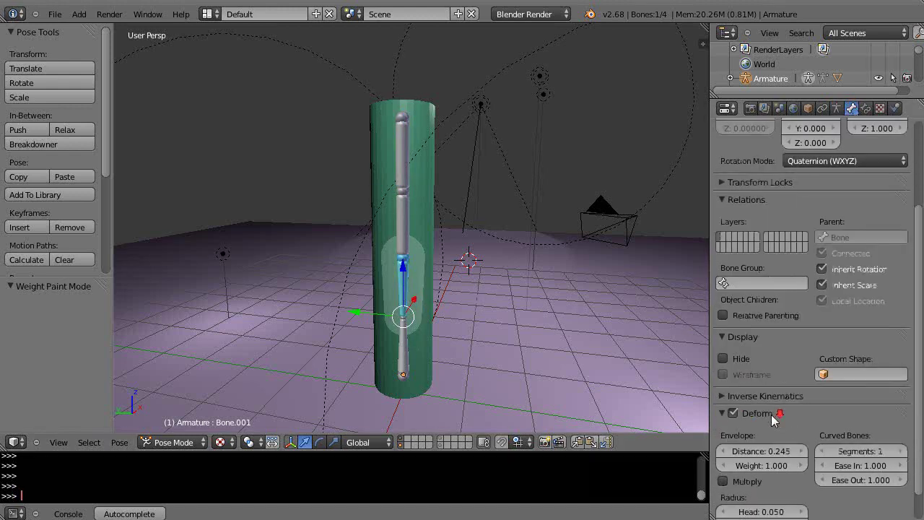
pyautogui.moveTo(768, 450)
pyautogui.mouseDown()
pyautogui.moveTo(755, 450)
pyautogui.moveTo(766, 448)
pyautogui.mouseUp()
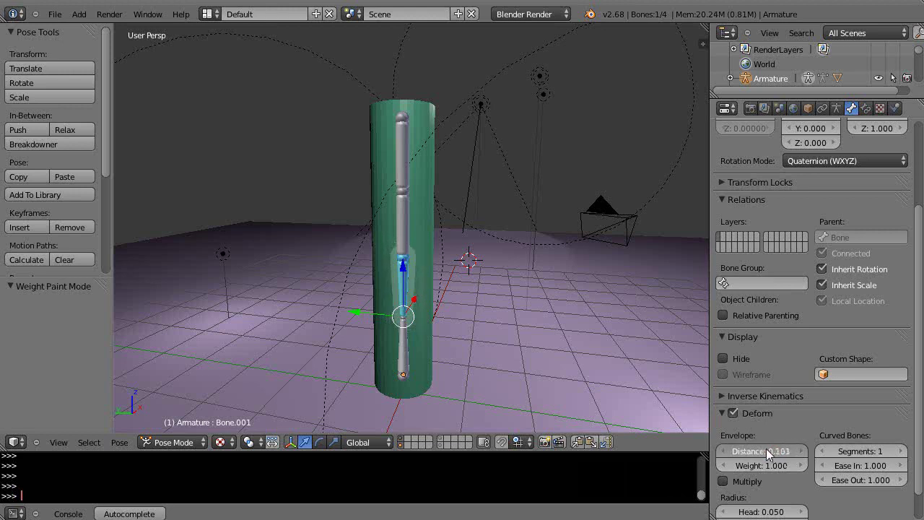
# Set the envelope distance of the top bone to about 0.741 and of Bone.002 below it to about 0.072.
pyautogui.rightClick(403, 153)
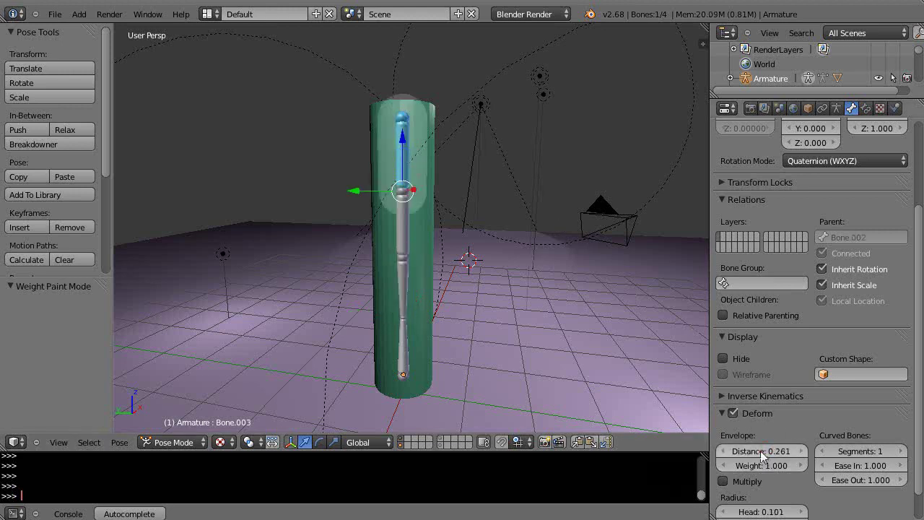
pyautogui.moveTo(761, 451); pyautogui.dragTo(777, 453)
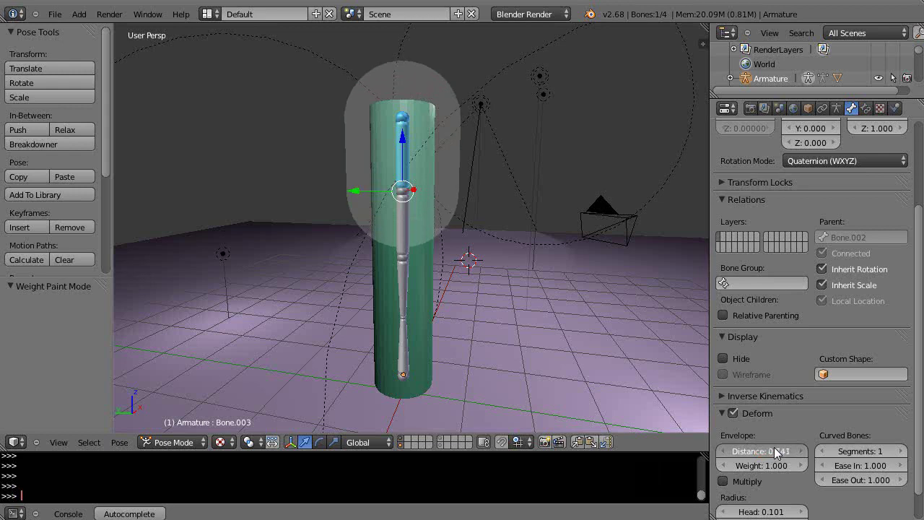
pyautogui.rightClick(404, 215)
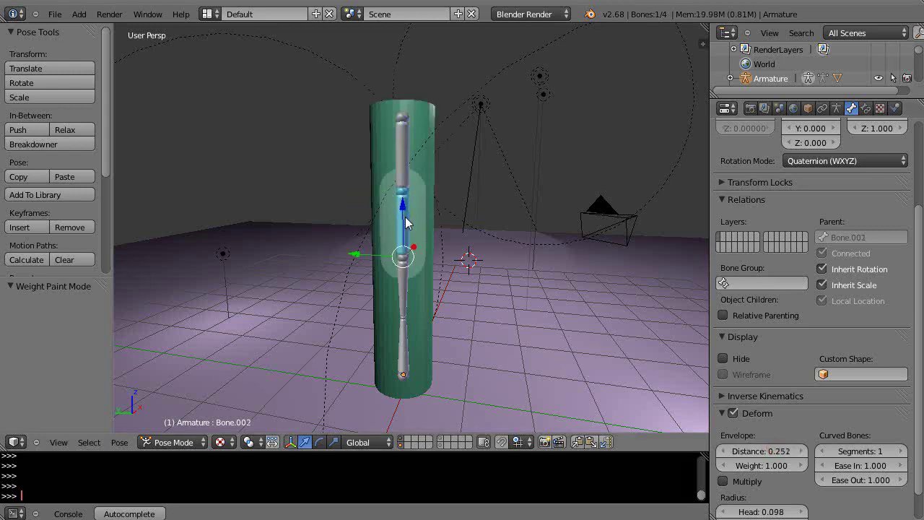
pyautogui.moveTo(768, 454); pyautogui.dragTo(757, 448)
# Select the bottom bone, Bone.002 and the top bone in turn to compare their envelopes around the cylinder.
pyautogui.rightClick(402, 365)
pyautogui.rightClick(408, 238)
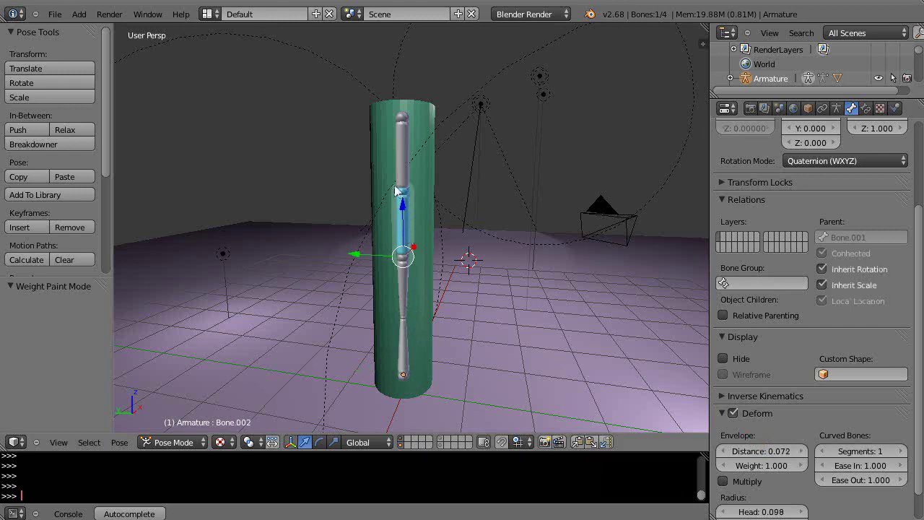
pyautogui.rightClick(396, 165)
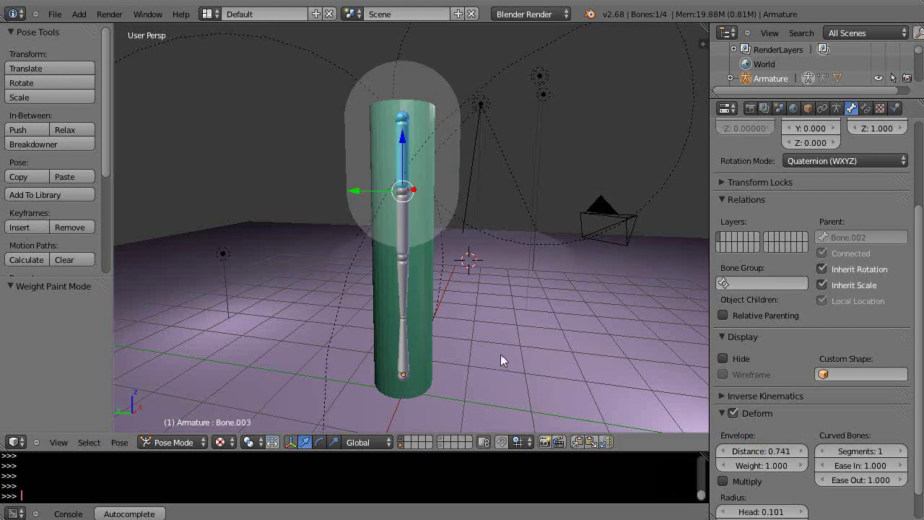
pyautogui.moveTo(498, 356)
pyautogui.mouseDown(button='middle')
pyautogui.moveTo(514, 359)
pyautogui.moveTo(548, 337)
pyautogui.moveTo(513, 354)
pyautogui.mouseUp(button='middle')
pyautogui.moveTo(428, 207); pyautogui.dragTo(434, 233, button='middle')
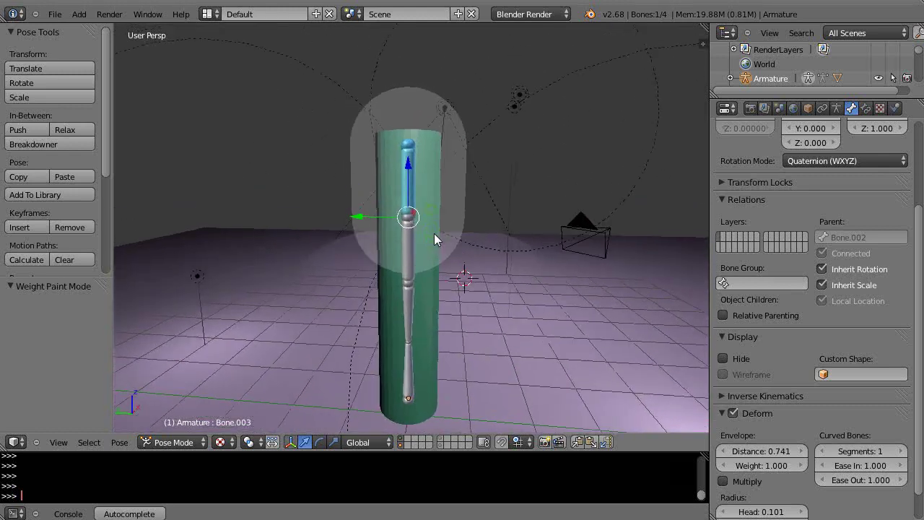
# Clear the cylinder's parent to detach it from the armature.
pyautogui.rightClick(431, 326)
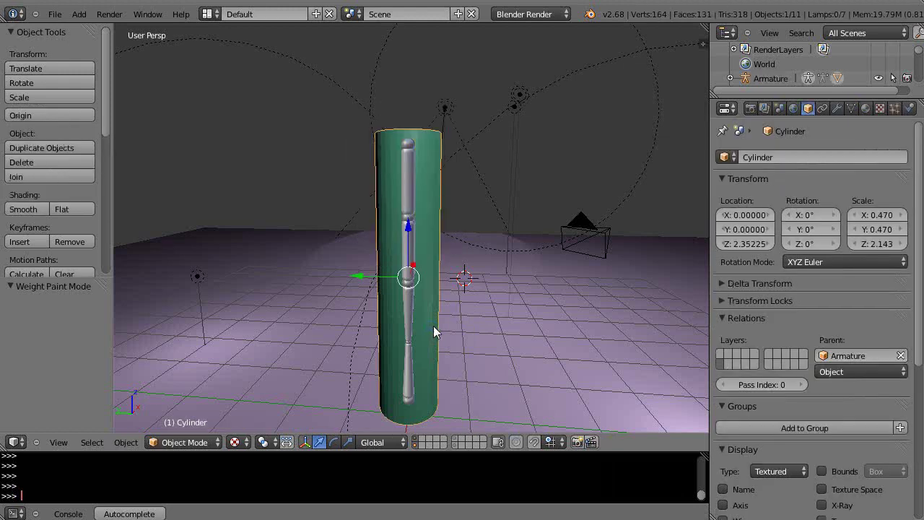
pyautogui.hotkey('alt', 'p')
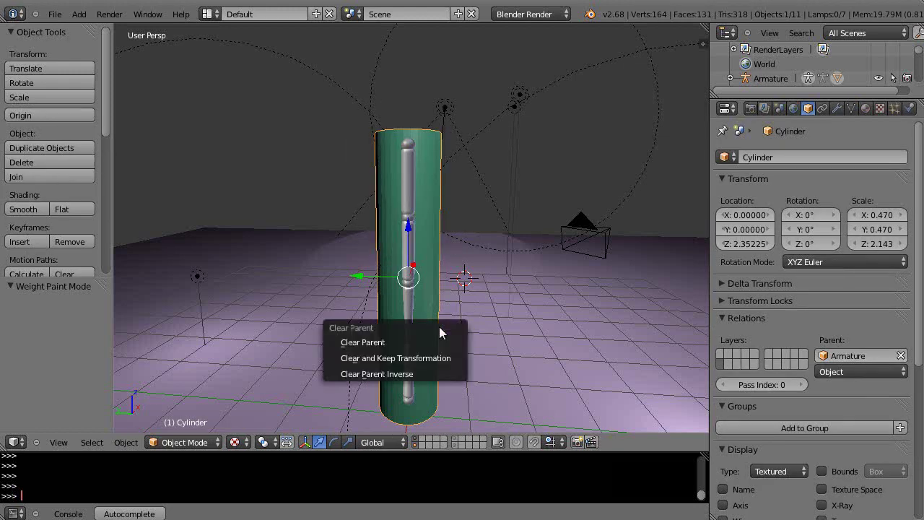
pyautogui.click(361, 346)
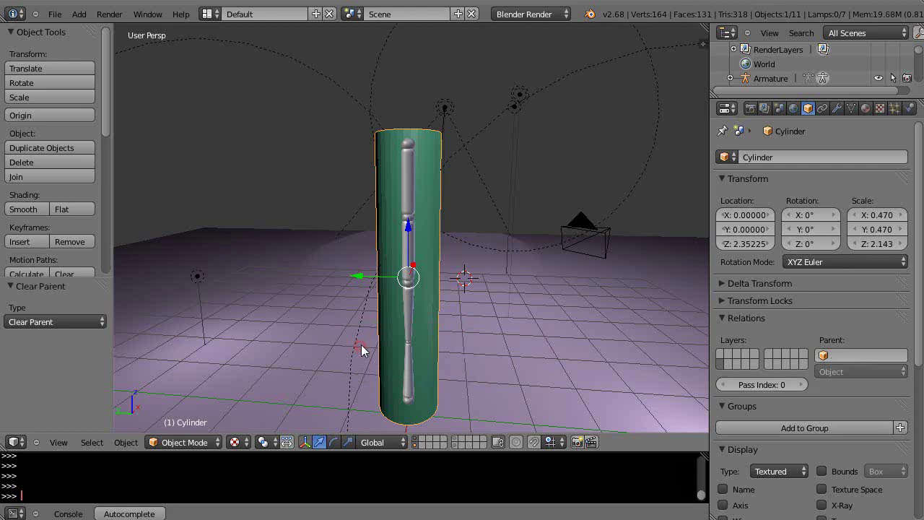
# Test-move the top bone to check whether the cylinder still follows the armature, and cancel the move.
pyautogui.rightClick(404, 184)
pyautogui.press('r')
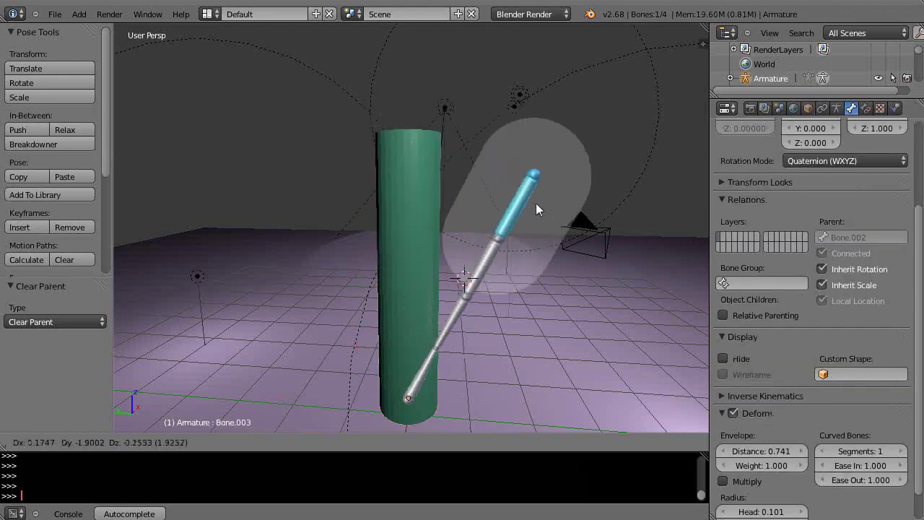
pyautogui.rightClick(407, 207)
pyautogui.hotkey('ctrl', 'Tab')
# Parent the cylinder to the armature using Armature Deform With Envelope Weights.
pyautogui.rightClick(433, 361)
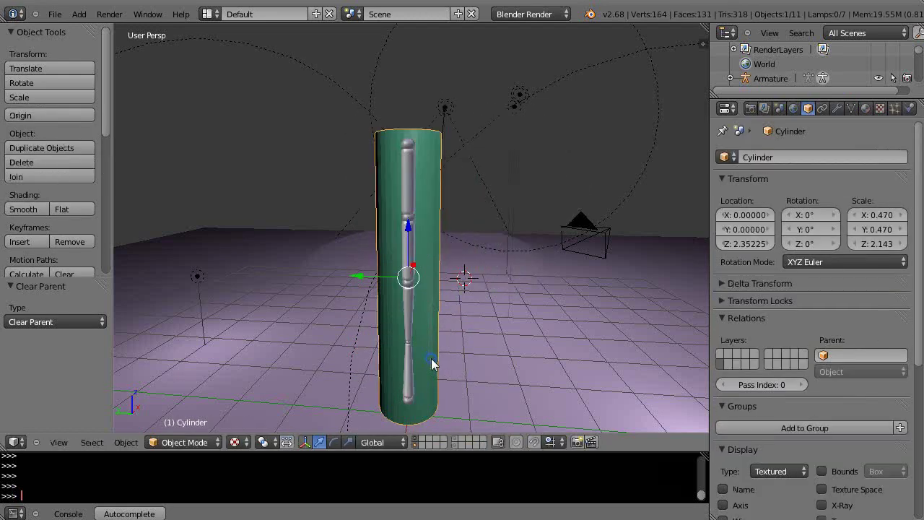
pyautogui.rightClick(408, 321)
pyautogui.hotkey('ctrl', 'Tab')
pyautogui.rightClick(408, 321)
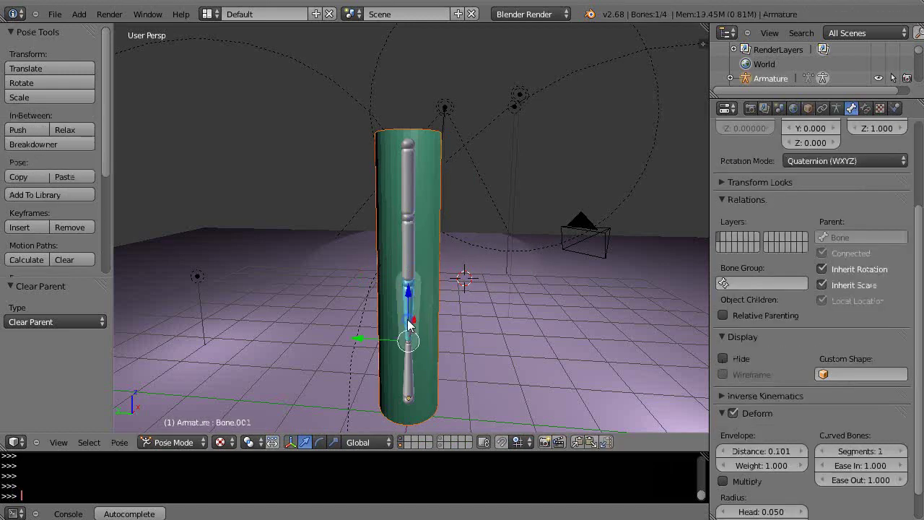
pyautogui.hotkey('ctrl', 'p')
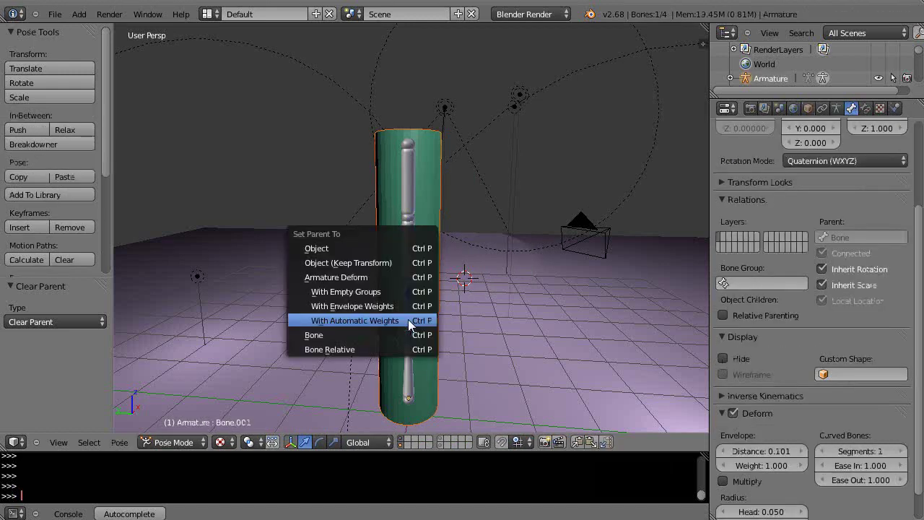
pyautogui.click(354, 306)
# Test-move the top bone to check how its envelope deforms the cylinder, and cancel the move.
pyautogui.rightClick(402, 168)
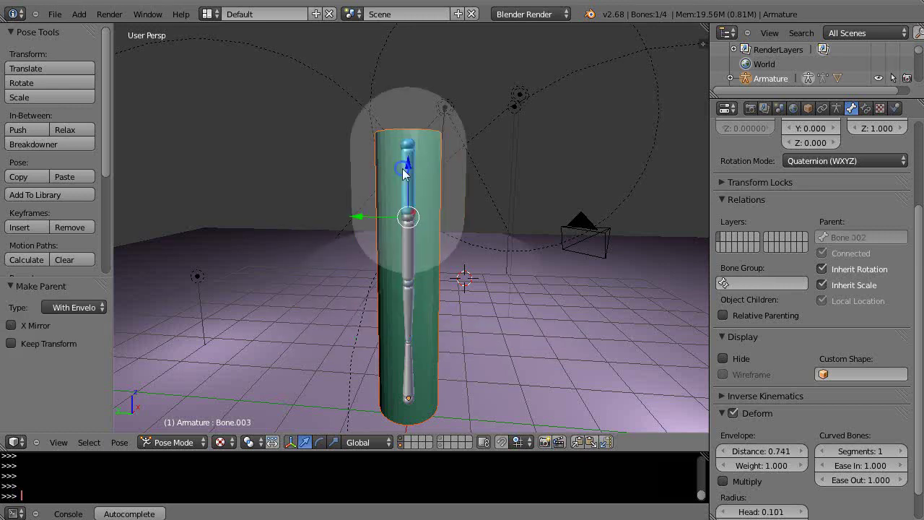
pyautogui.rightClick(404, 194)
pyautogui.rightClick(404, 193)
pyautogui.press('g')
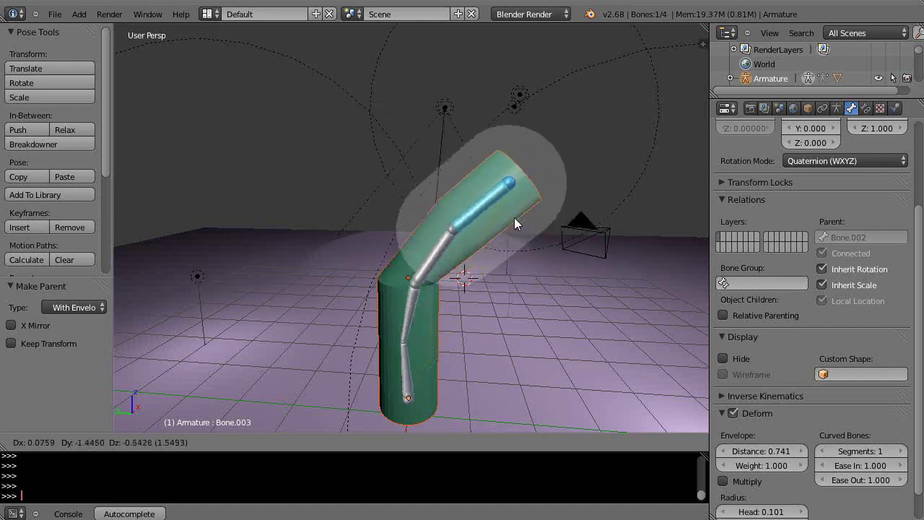
pyautogui.click(430, 183)
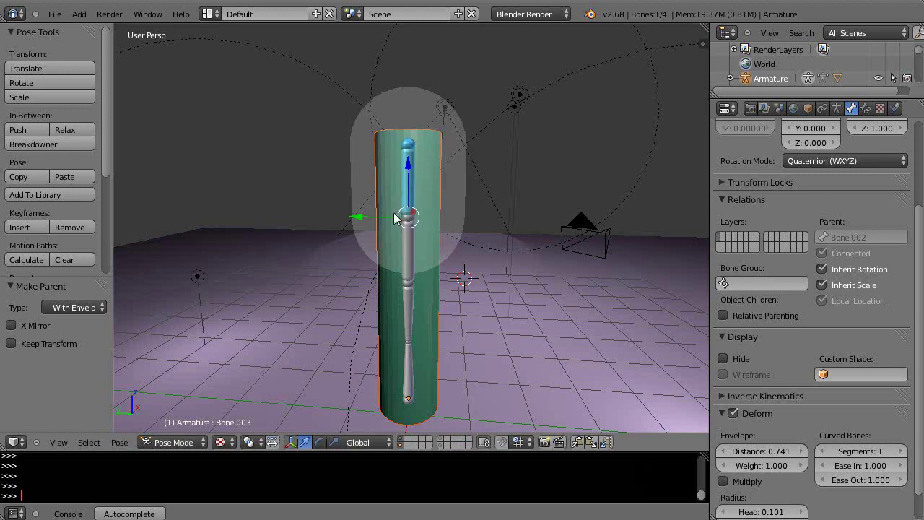
# Test-rotate Bone.001, the second bone from the bottom, to check the cylinder's bend, and cancel the rotation.
pyautogui.rightClick(410, 305)
pyautogui.press('r')
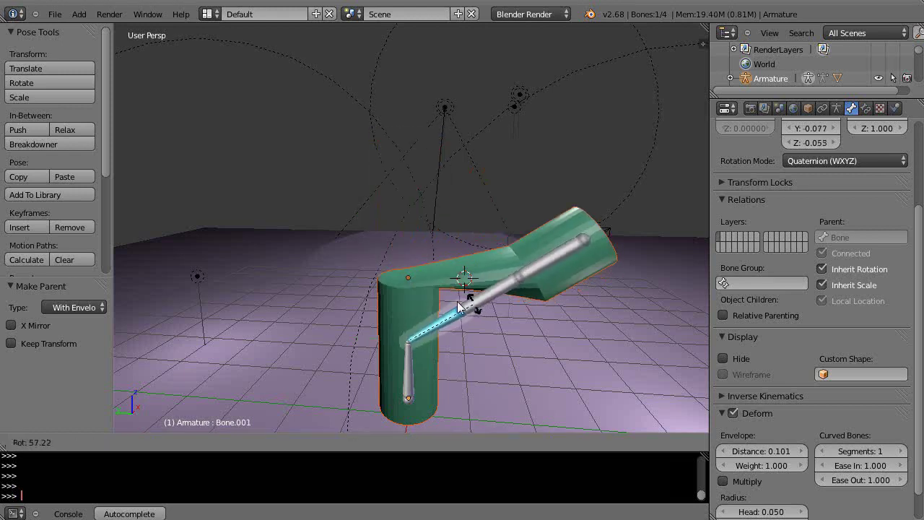
pyautogui.rightClick(417, 295)
# Switch the cylinder to Weight Paint mode with the top bone's weights displayed.
pyautogui.rightClick(406, 205)
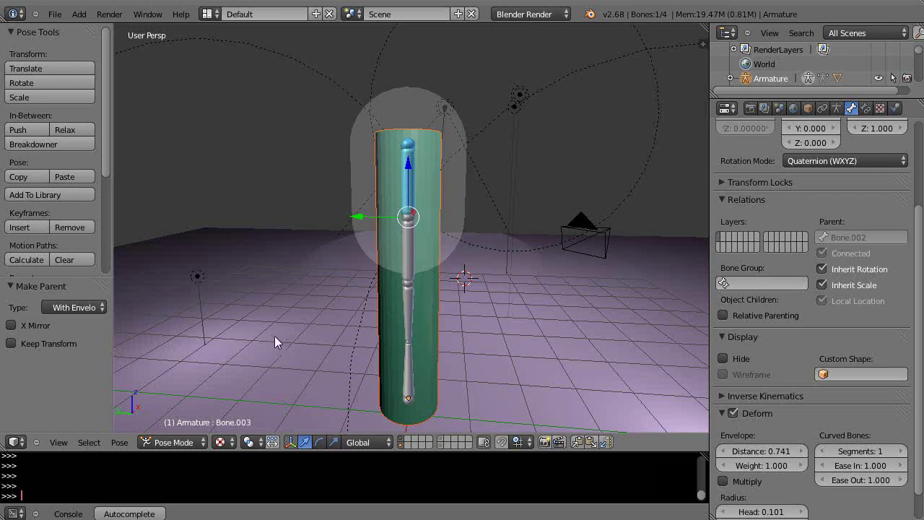
pyautogui.rightClick(385, 340)
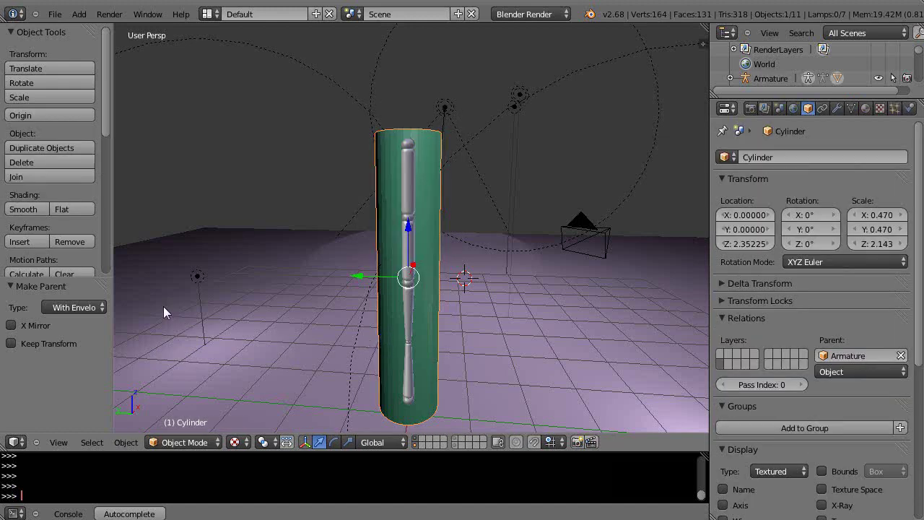
pyautogui.hotkey('ctrl', 'Tab')
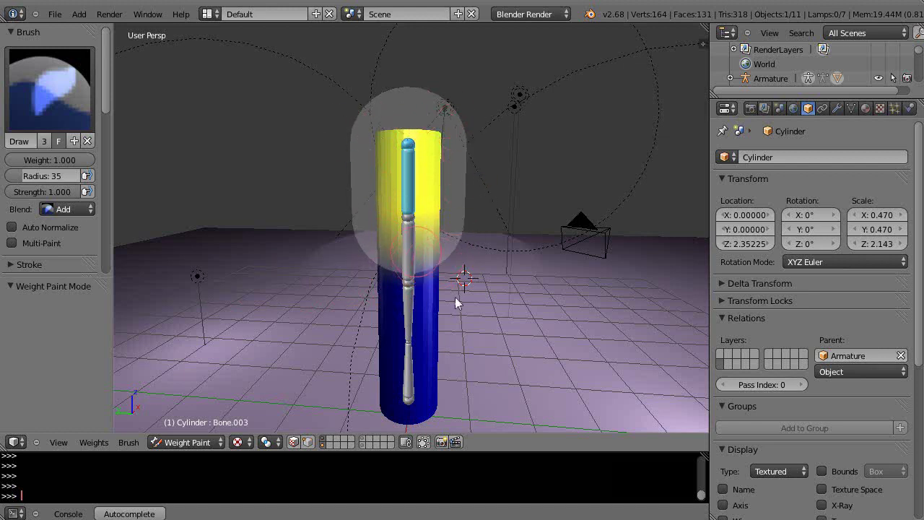
# Examine the top bone's weight distribution around the cylinder from several sides and compare it with the bone's envelope.
pyautogui.moveTo(510, 351); pyautogui.dragTo(439, 383, button='middle')
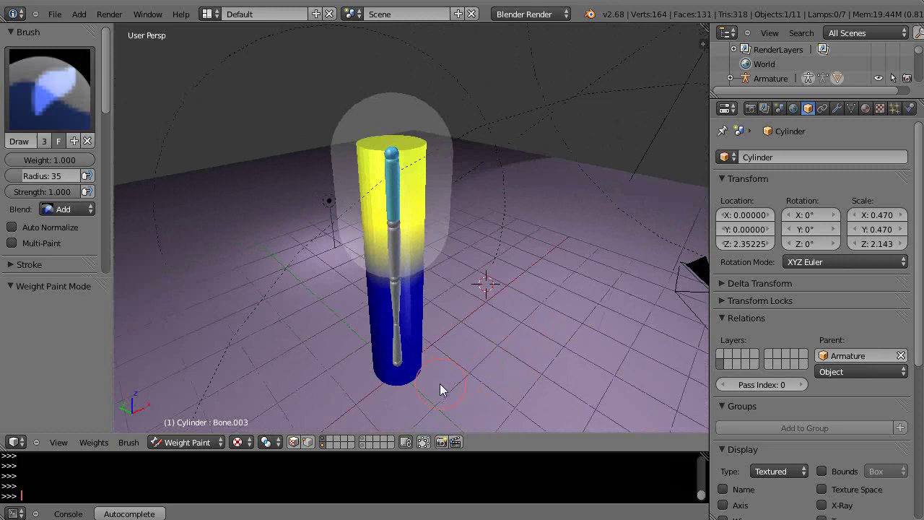
pyautogui.scroll(3, 444, 378)
pyautogui.scroll(-4, 459, 350)
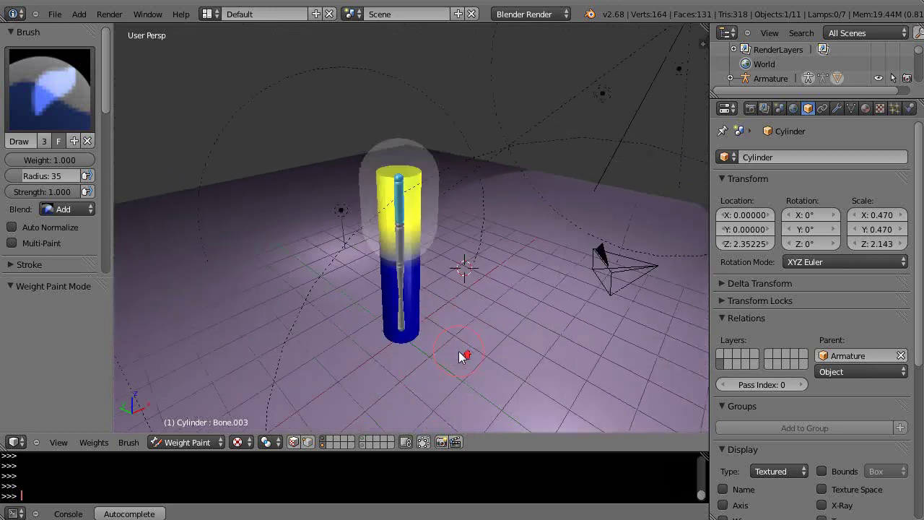
pyautogui.scroll(4, 458, 351)
pyautogui.scroll(-6, 455, 275)
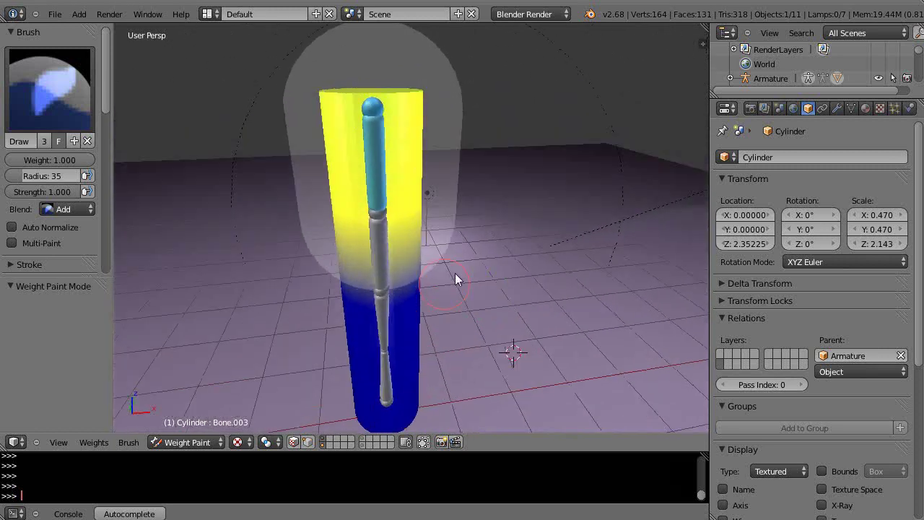
pyautogui.moveTo(412, 301); pyautogui.dragTo(530, 313, button='middle')
pyautogui.scroll(-3, 530, 313)
pyautogui.scroll(5, 530, 313)
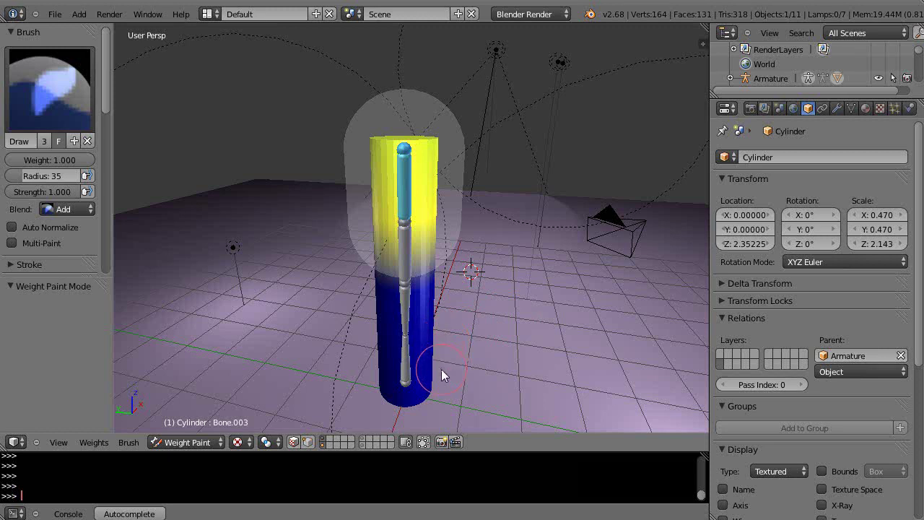
pyautogui.moveTo(511, 365)
pyautogui.mouseDown(button='middle')
pyautogui.moveTo(446, 343)
pyautogui.moveTo(493, 354)
pyautogui.moveTo(548, 337)
pyautogui.moveTo(475, 345)
pyautogui.mouseUp(button='middle')
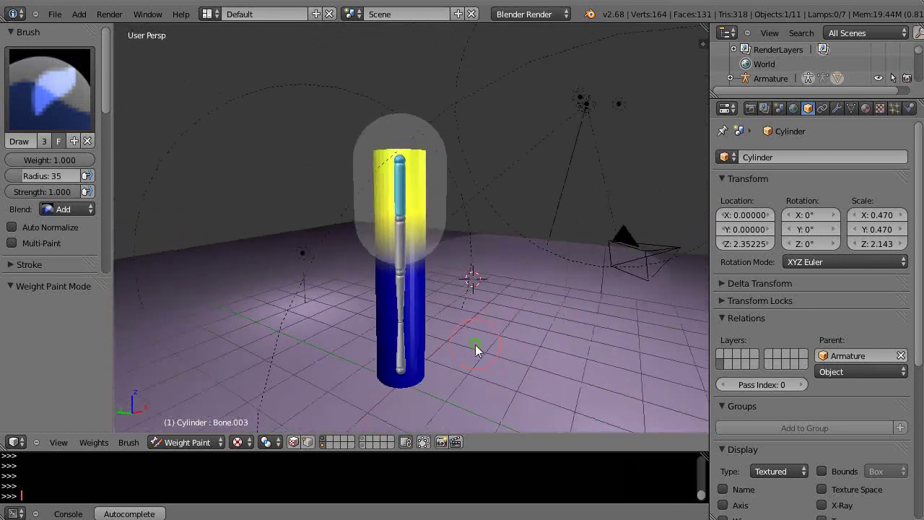
pyautogui.moveTo(415, 346); pyautogui.dragTo(530, 338, button='middle')
pyautogui.scroll(2, 530, 337)
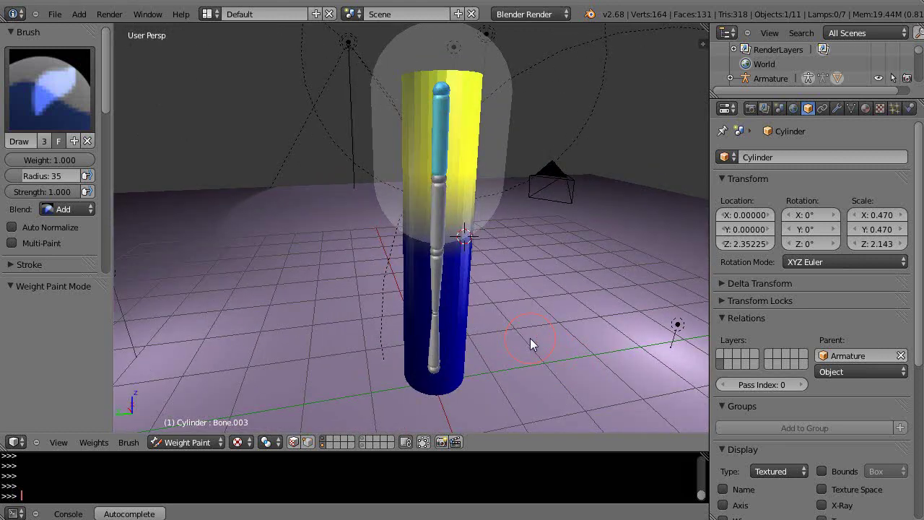